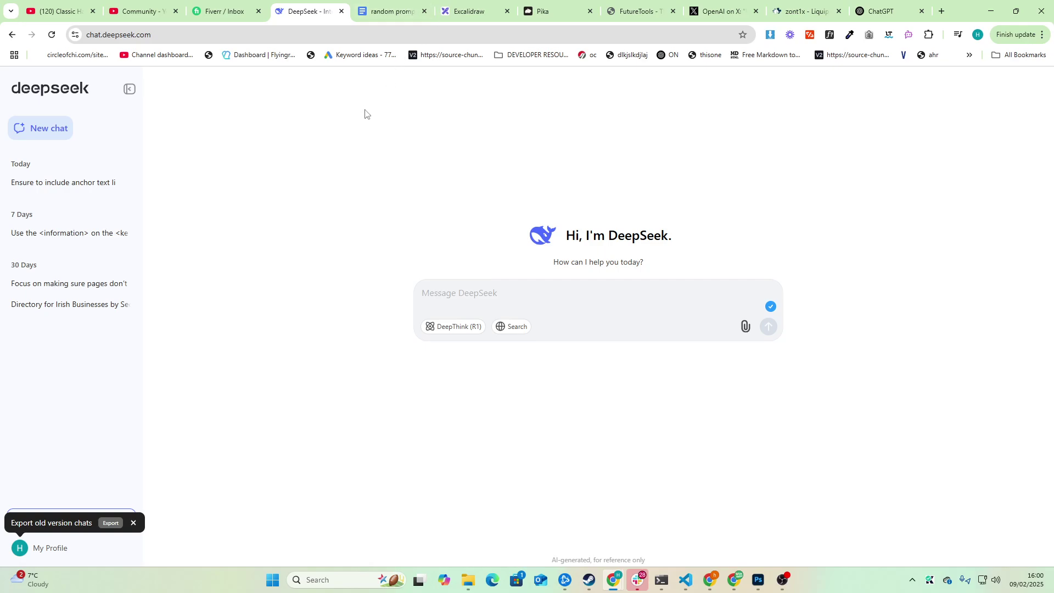
Bring up the random prompt document and zoom it in to 125%.
left_click(379, 12)
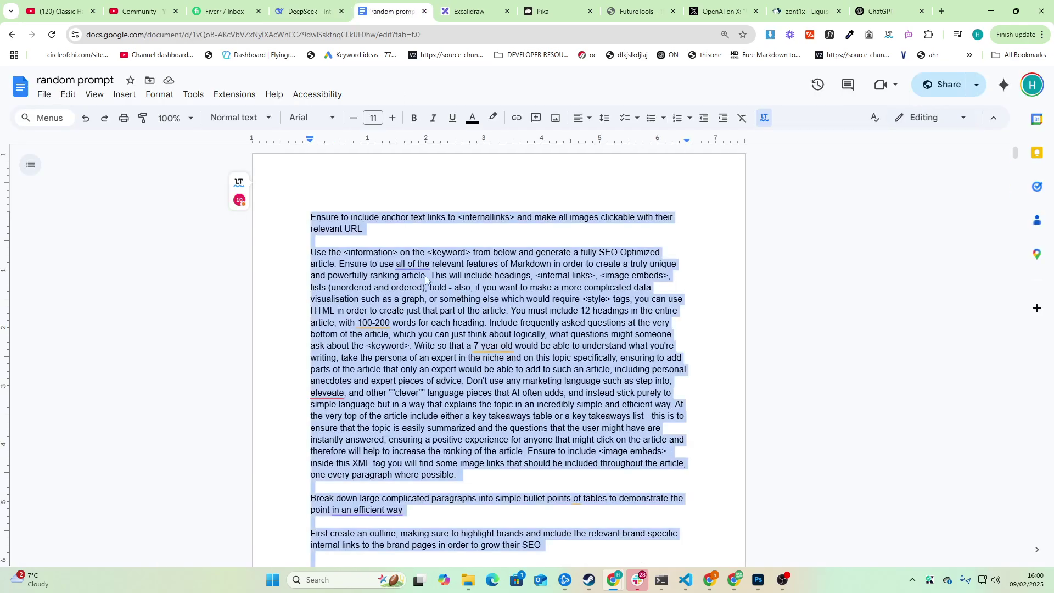
left_click(429, 280)
key("super")
left_click(296, 241)
key("ctrl+plus")
key("ctrl+plus")
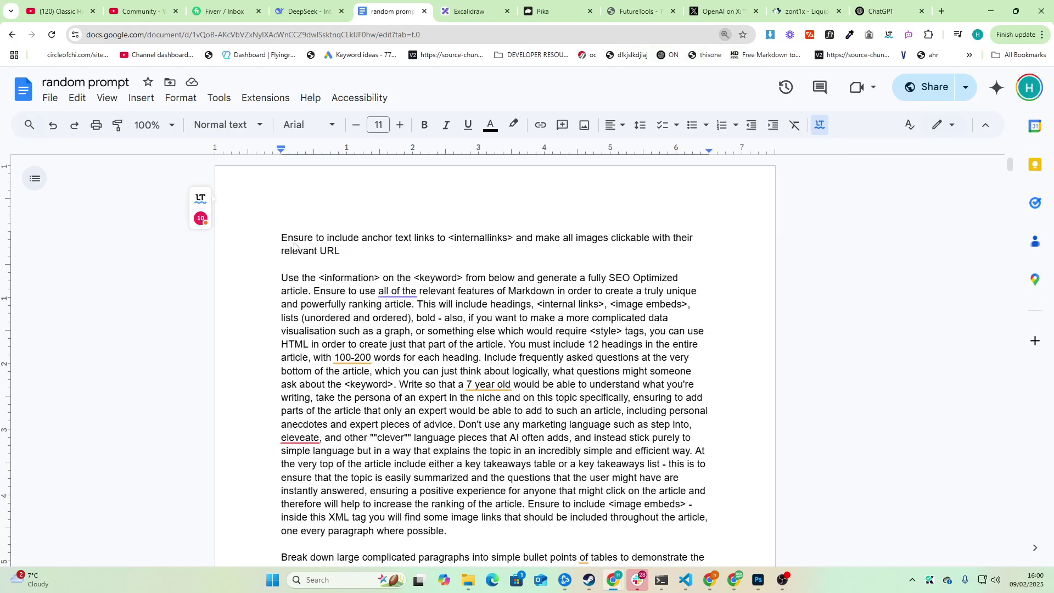
key("Return")
key("Up")
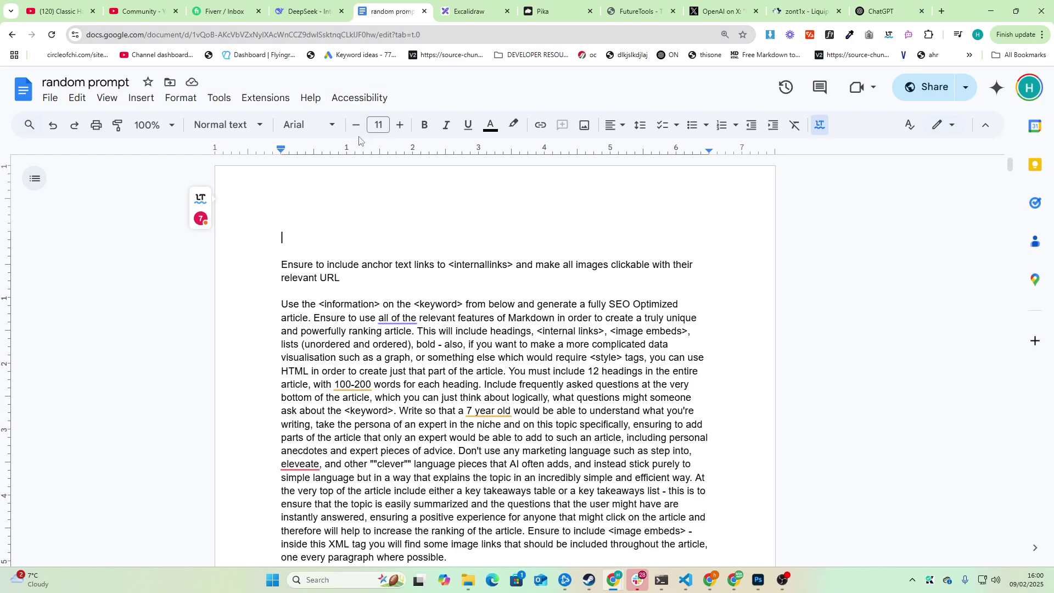
key("Down")
key("BackSpace")
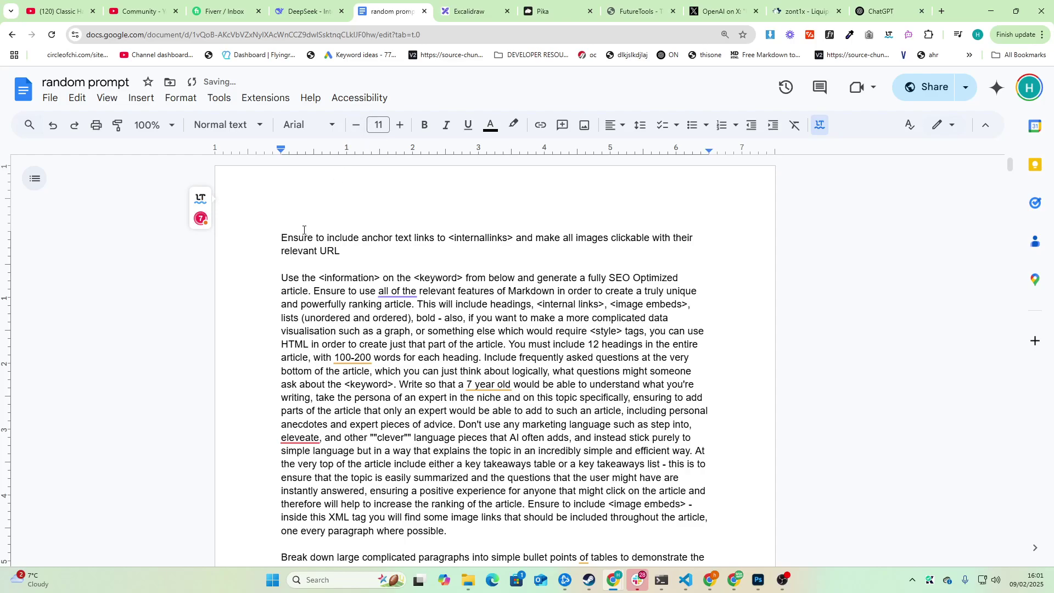
Replace the keyword 'Best Mens Sneakers 2025' with 'Best sneakers for men in 2025'.
left_click_drag(282, 238, 470, 303)
left_click(525, 301)
scroll(524, 302, "down", 7)
scroll(524, 302, "up", 7)
scroll(524, 302, "down", 5)
scroll(523, 302, "up", 4)
scroll(318, 261, "down", 1)
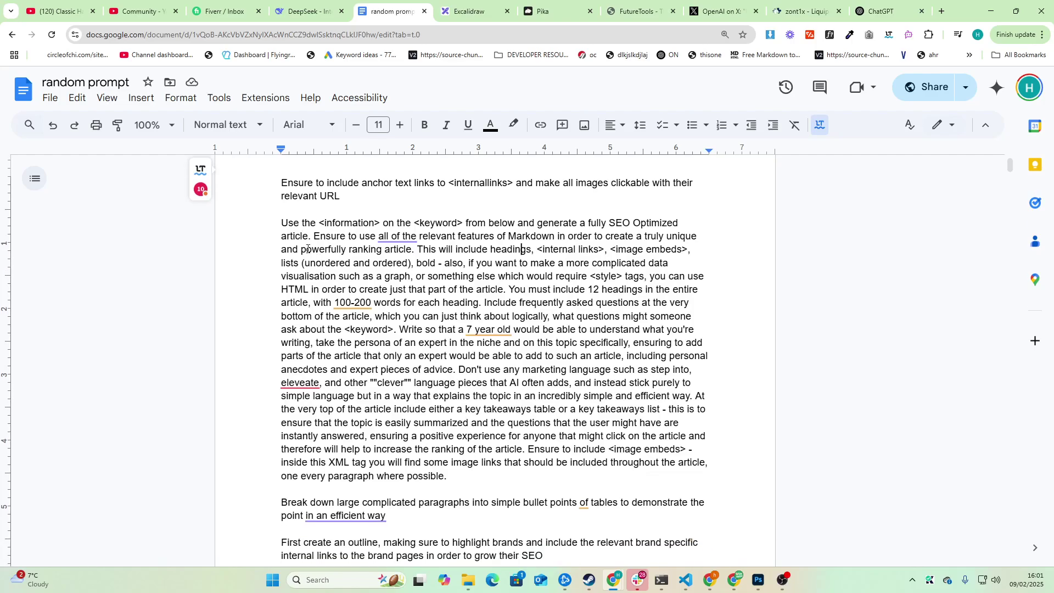
scroll(391, 299, "down", 5)
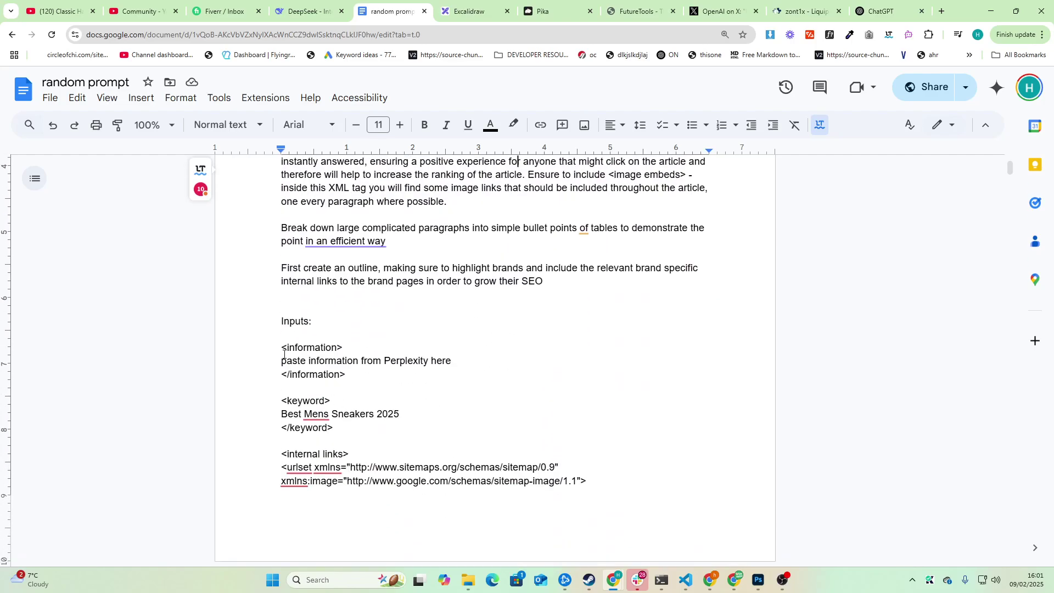
left_click_drag(305, 413, 262, 413)
type("Best sneak")
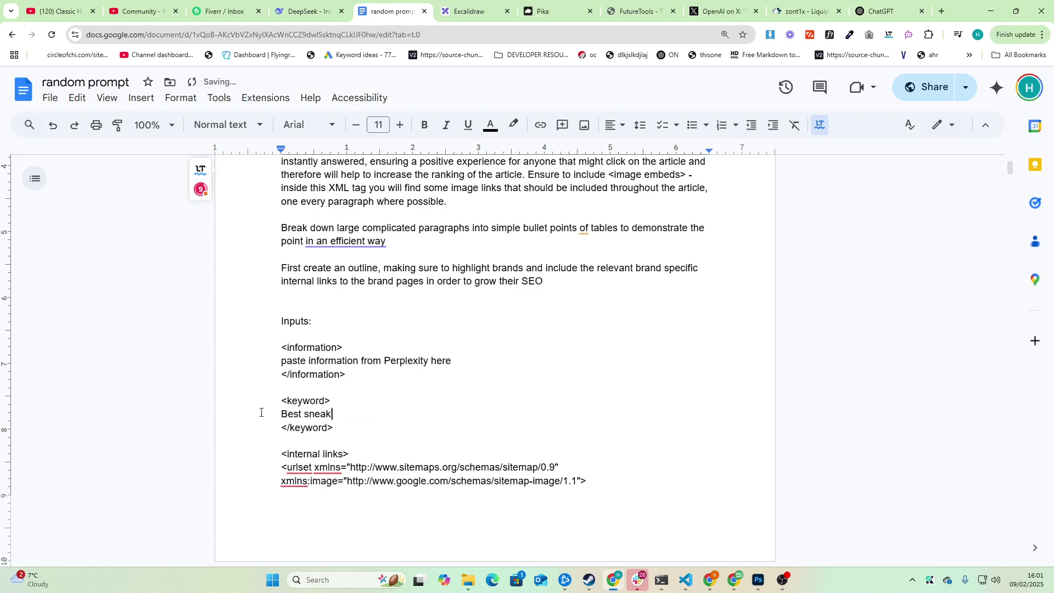
type("ers for men in 2025")
Load 2men.it/sitemap.xml in a new browser tab.
left_click(941, 11)
type("2men.it/sitemap.xml")
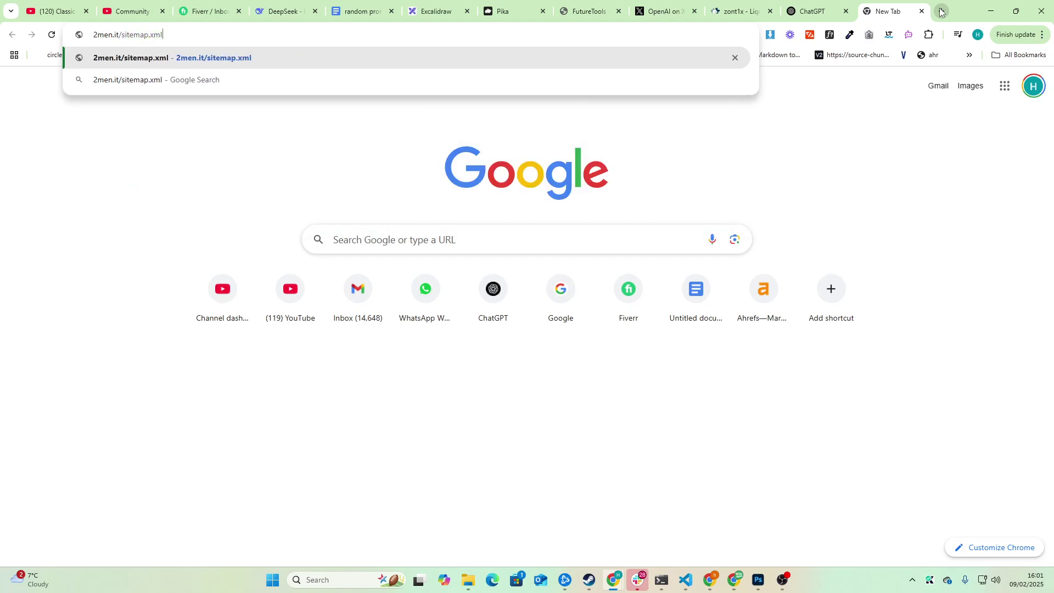
key("Return")
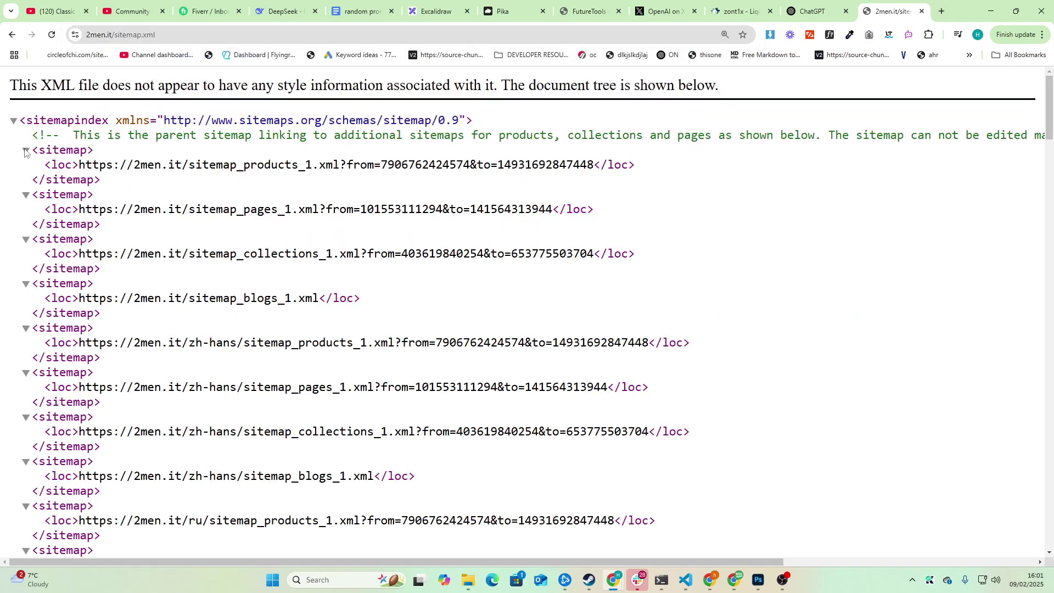
Open the copied collections sitemap URL and select all of its XML.
scroll(471, 210, "up", 1)
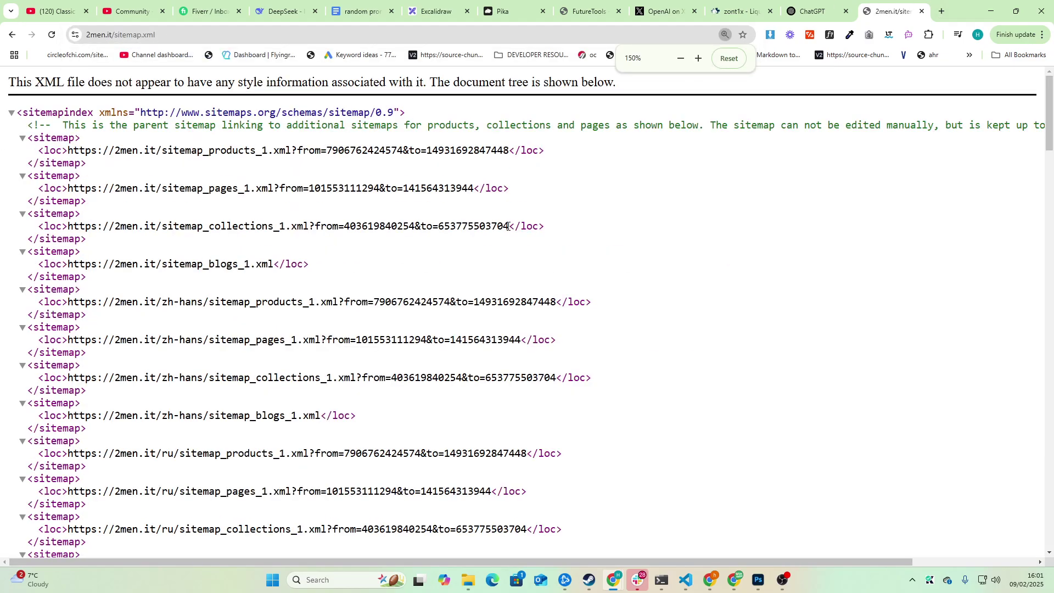
left_click_drag(509, 226, 68, 226)
key("ctrl+c")
left_click(208, 34)
key("ctrl+v")
key("Return")
key("ctrl+a")
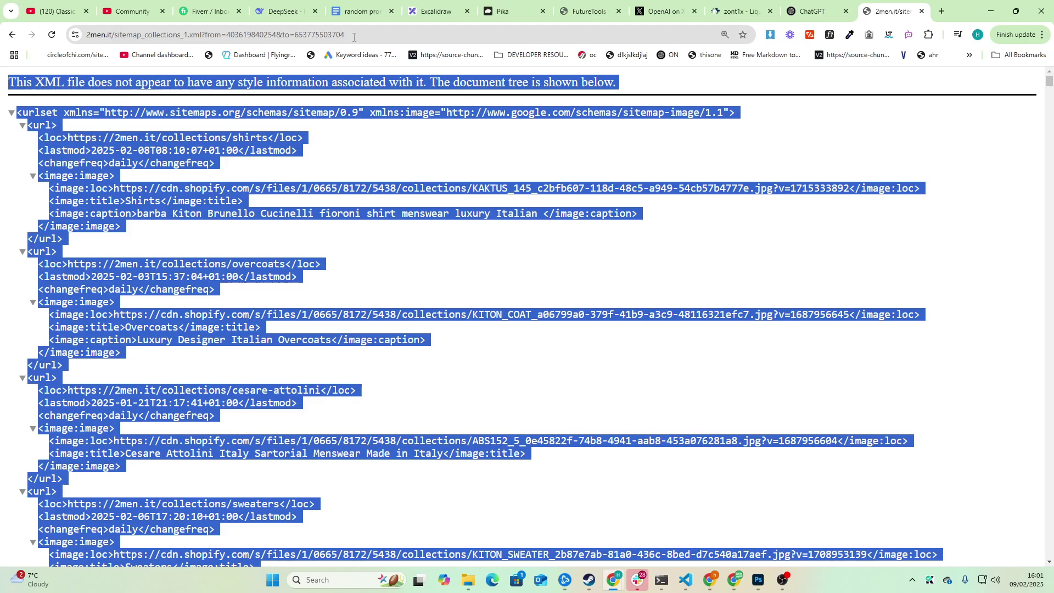
Return to the random prompt document and find the internal links tag line.
left_click(427, 346)
left_click(360, 11)
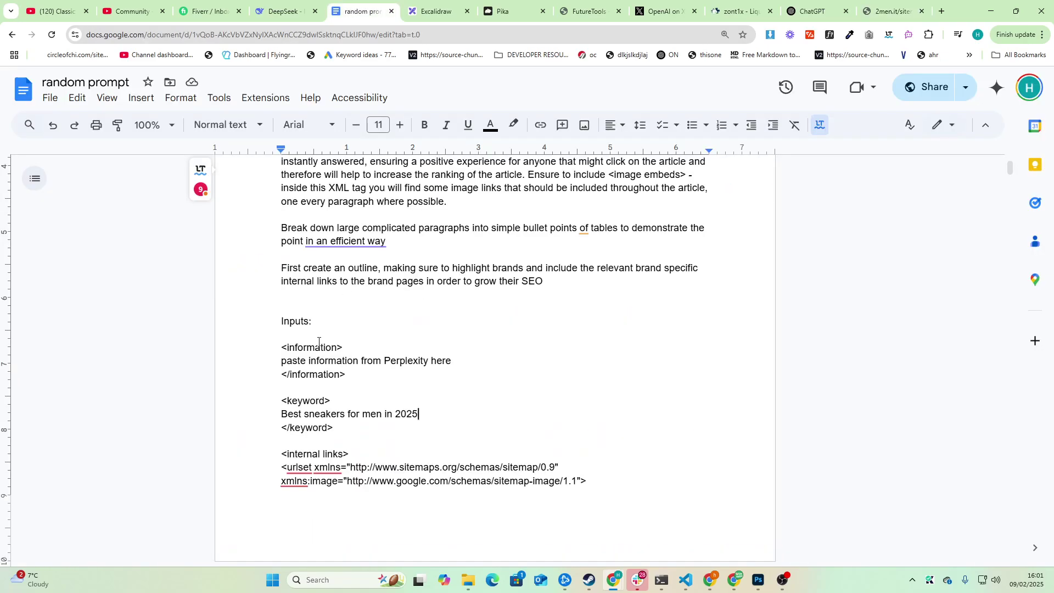
scroll(287, 361, "down", 3)
left_click(281, 358)
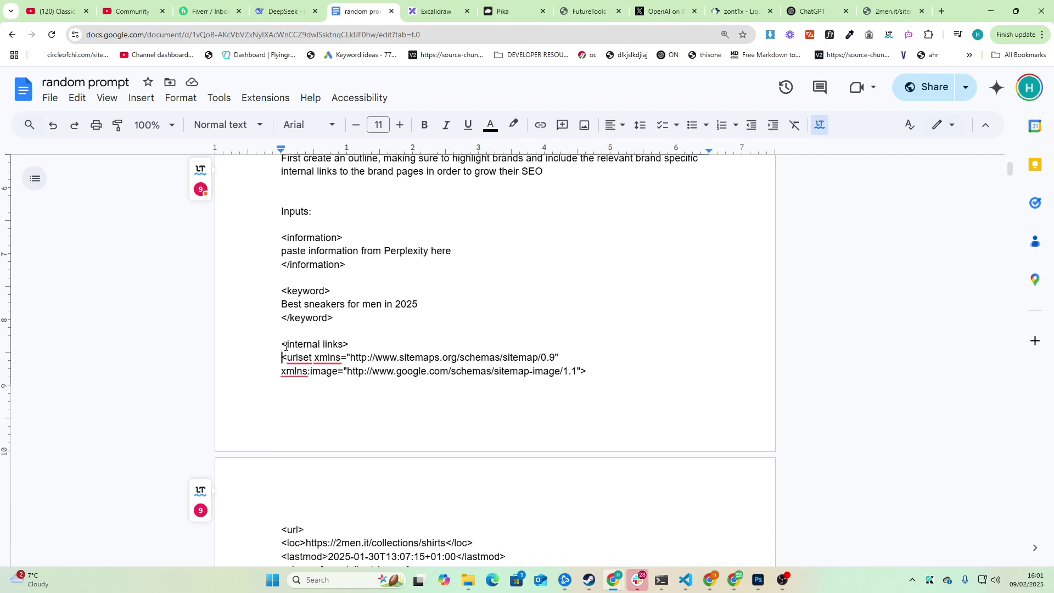
left_click_drag(286, 347, 364, 345)
left_click(364, 346)
left_click(50, 98)
left_click(480, 252)
Select the old urlset block and paste the collections sitemap XML over it as plain text.
left_click_drag(1010, 170, 1038, 484)
right_click(1039, 484)
scroll(562, 421, "down", 7)
scroll(544, 429, "down", 5)
scroll(382, 426, "up", 5)
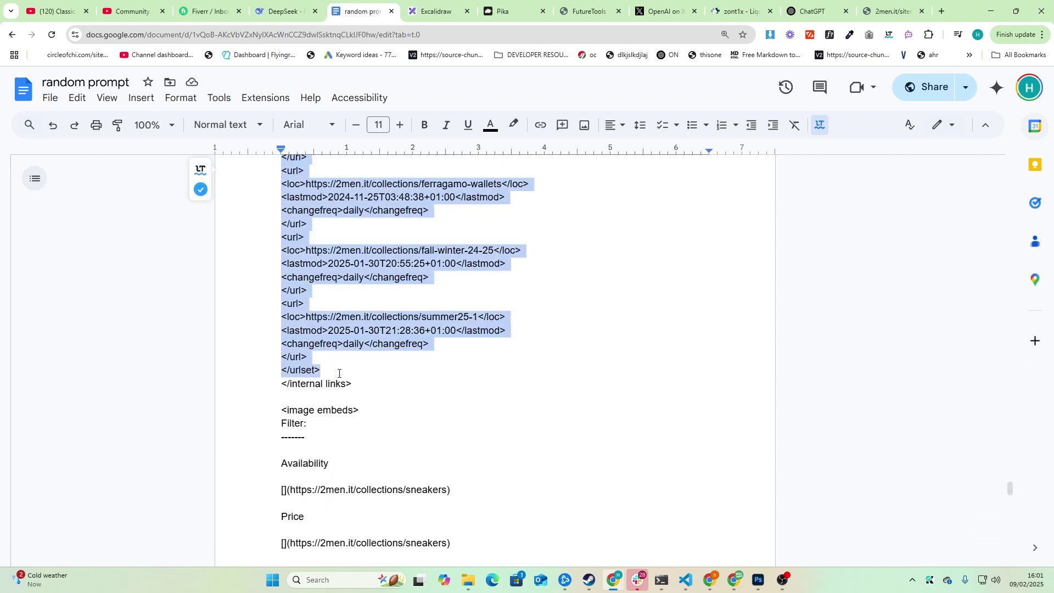
left_click(357, 375, "shift")
key("ctrl+v")
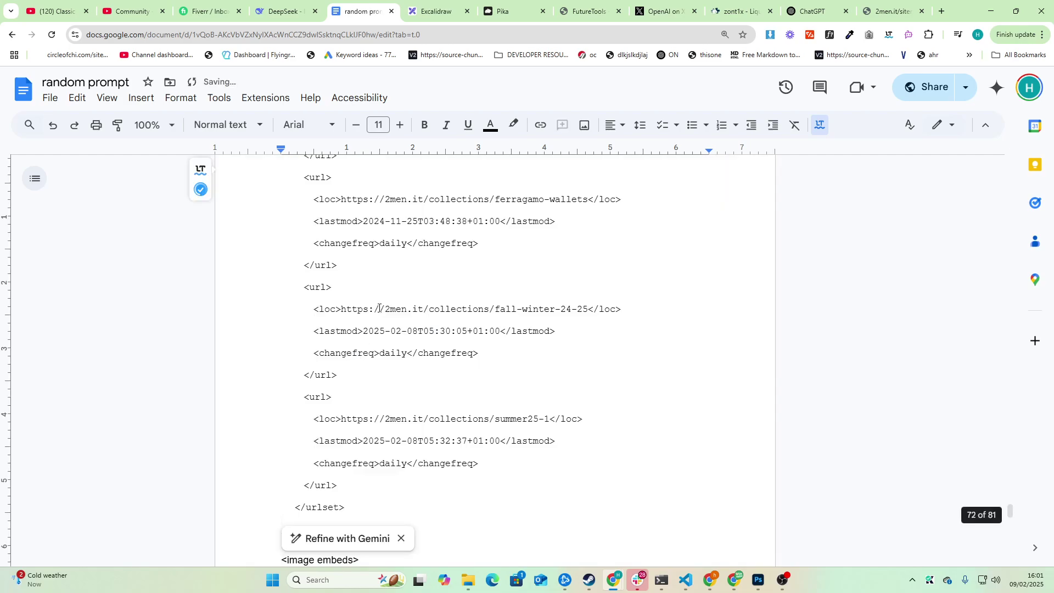
key("ctrl+z")
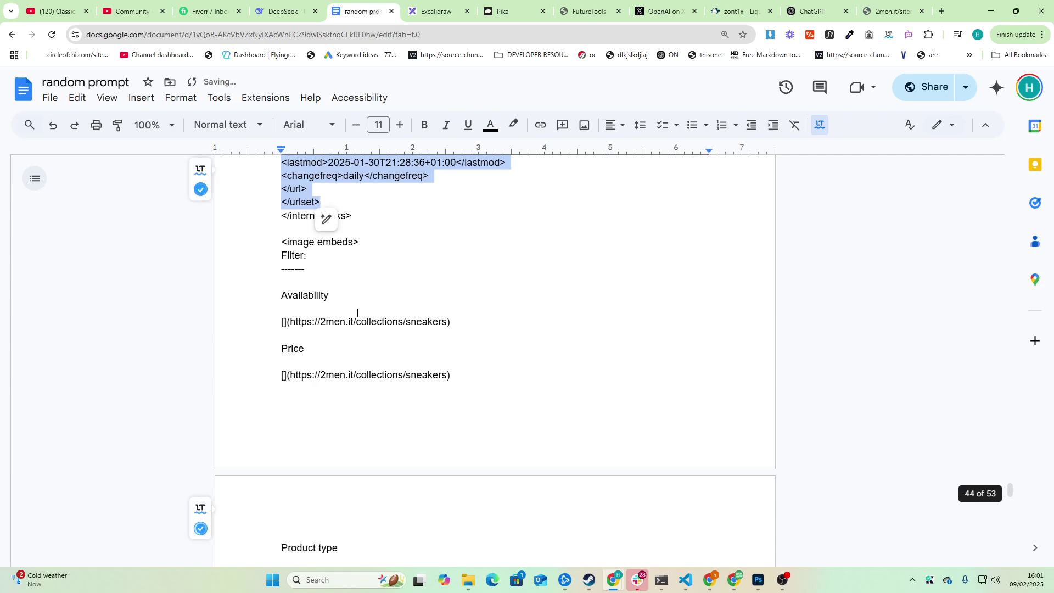
key("ctrl+shift+v")
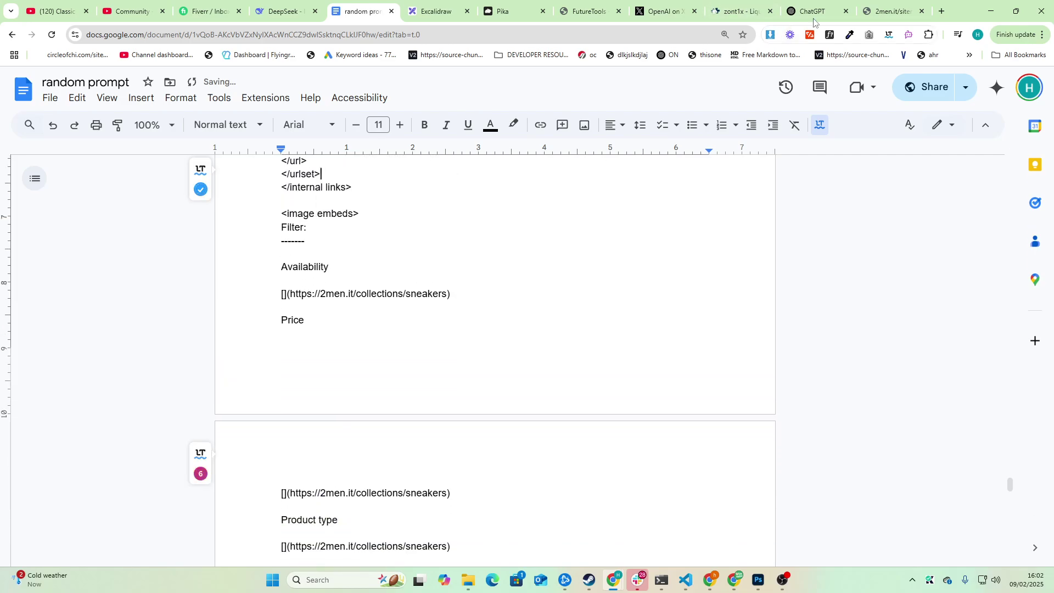
Load the 2men.it sneakers collection page in the sitemap tab.
left_click(892, 11)
left_click_drag(461, 3, 450, 11)
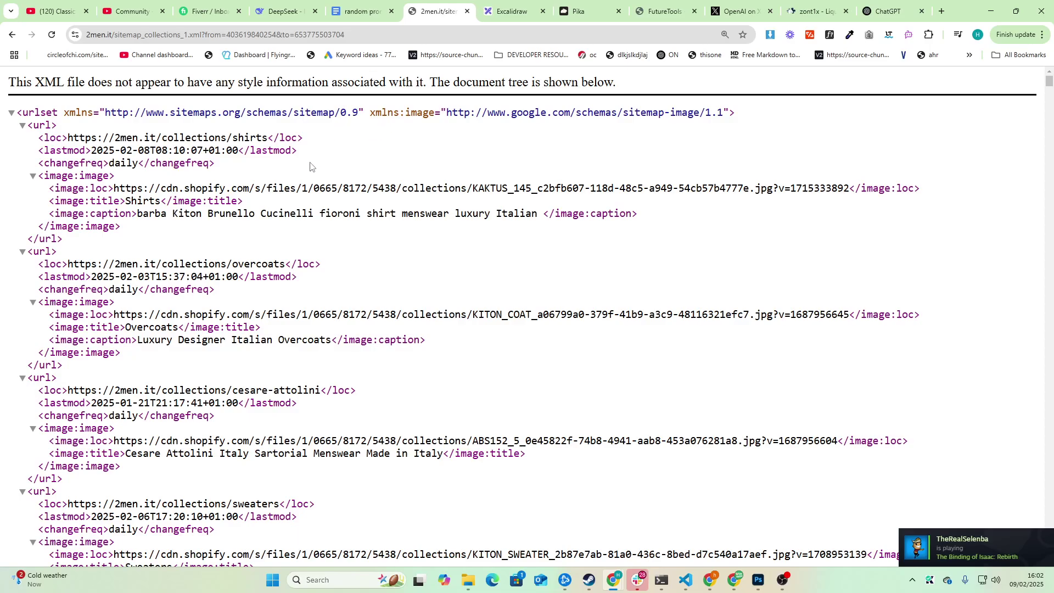
left_click(458, 39)
key("BackSpace")
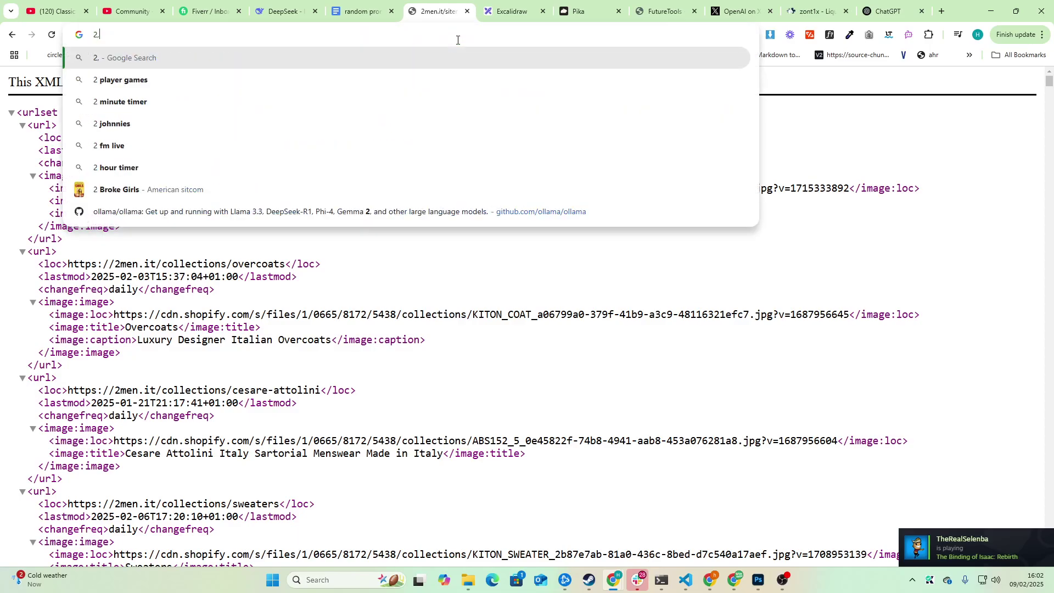
type("2men.it/sitemap.xml")
key("BackSpace")
key("BackSpace")
key("BackSpace")
key("BackSpace")
key("BackSpace")
key("BackSpace")
key("BackSpace")
key("BackSpace")
key("BackSpace")
key("BackSpace")
key("BackSpace")
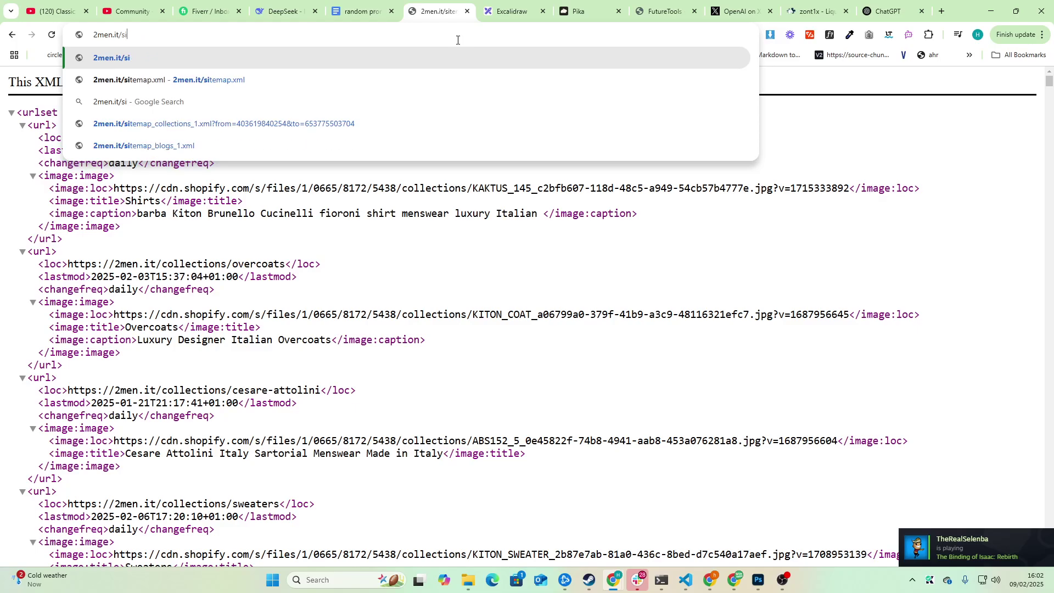
type("co")
key("Return")
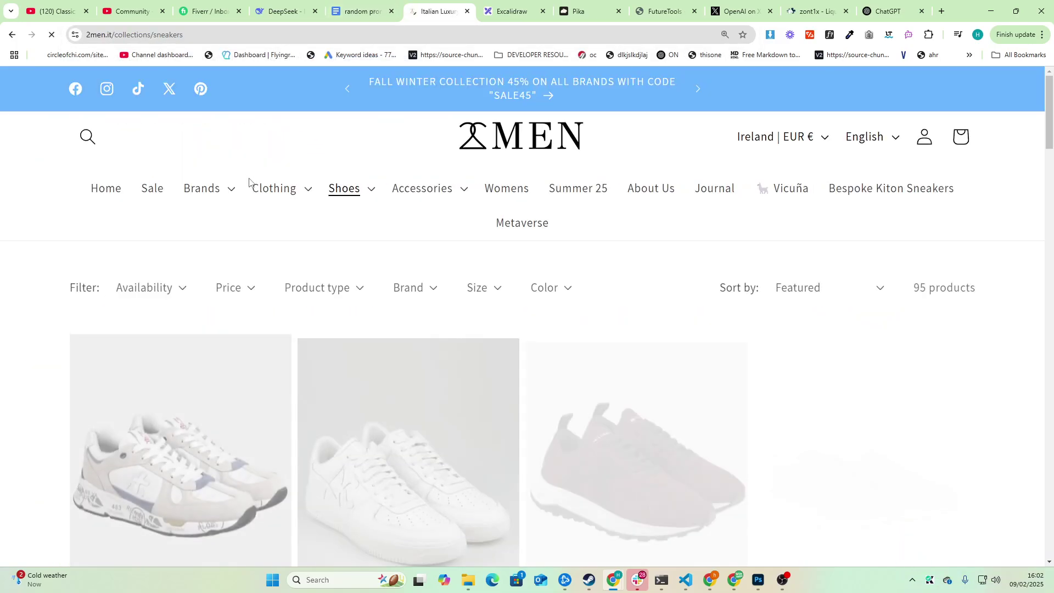
Select the sneaker product listings down to the page numbers.
scroll(777, 393, "down", 20)
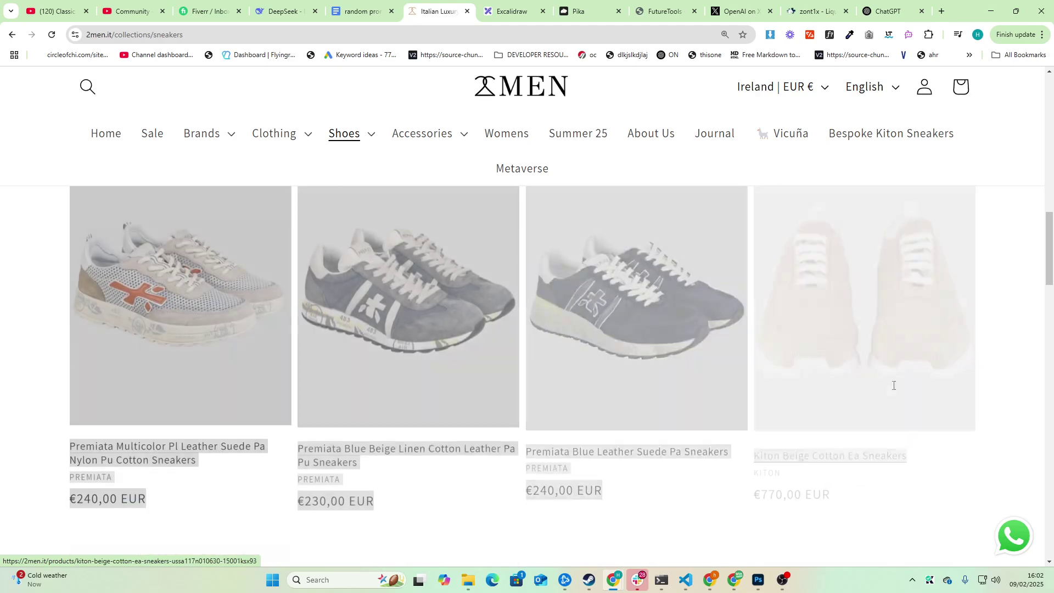
scroll(924, 388, "down", 8)
scroll(900, 331, "up", 3)
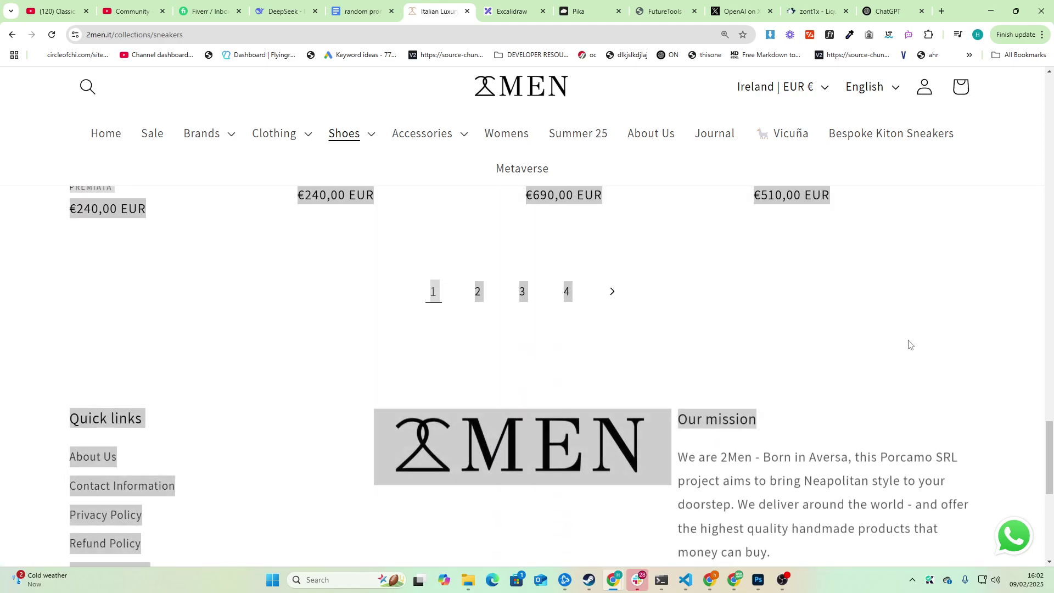
scroll(889, 254, "down", 1)
left_click_drag(816, 193, 887, 269)
Open Paste to Markdown in a new tab and paste in the copied product listings.
left_click(941, 11)
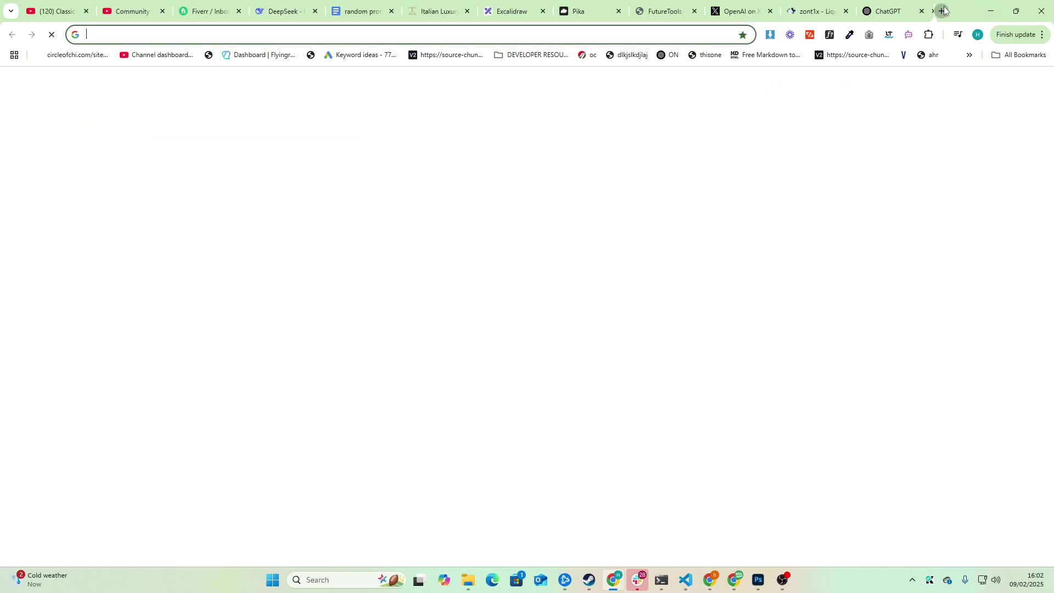
type("pastetomarkdown")
key("Return")
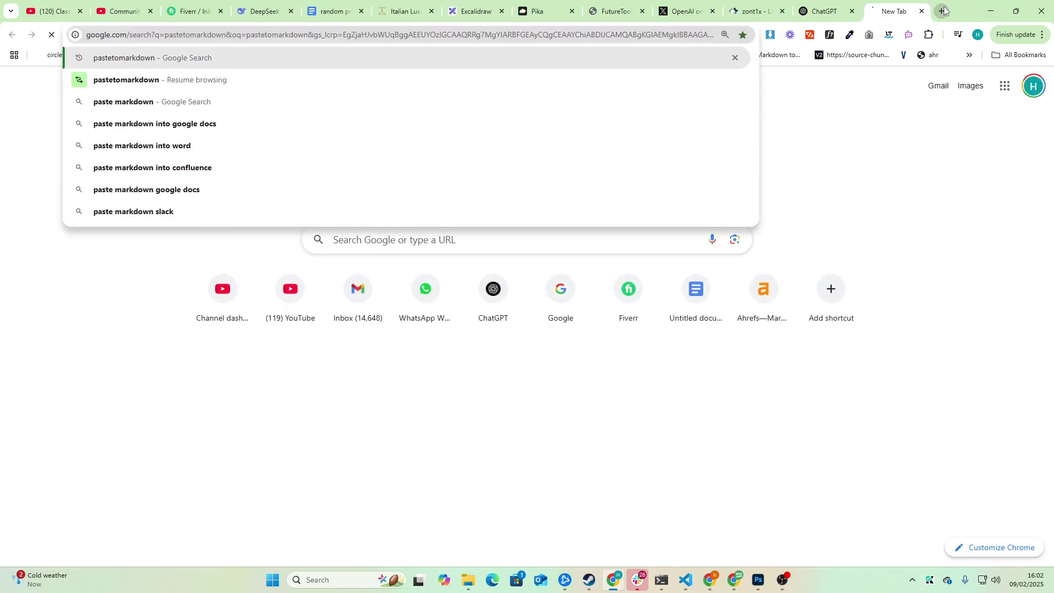
left_click(214, 253)
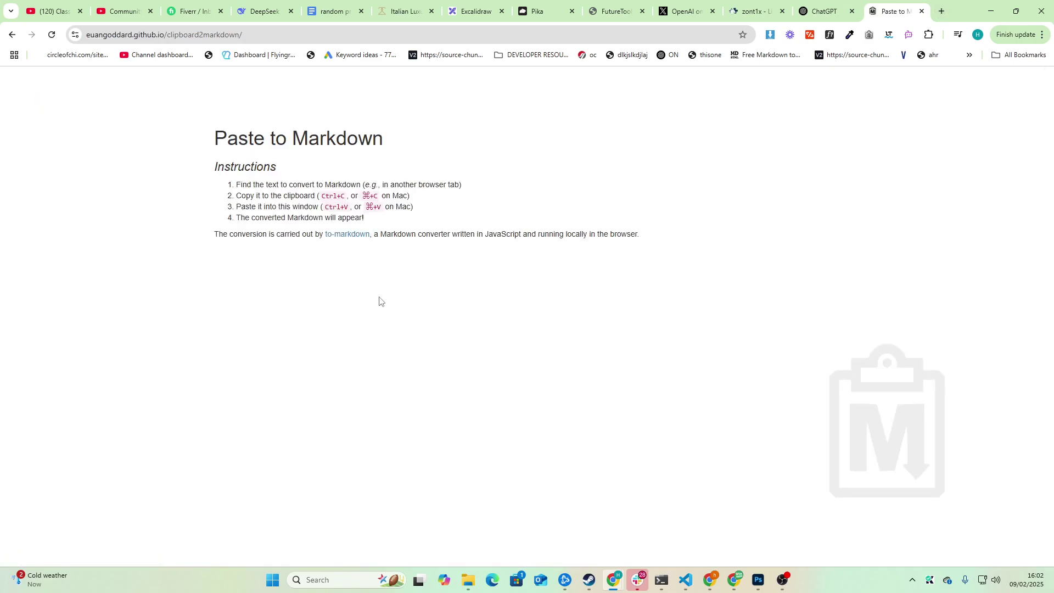
key("ctrl+v")
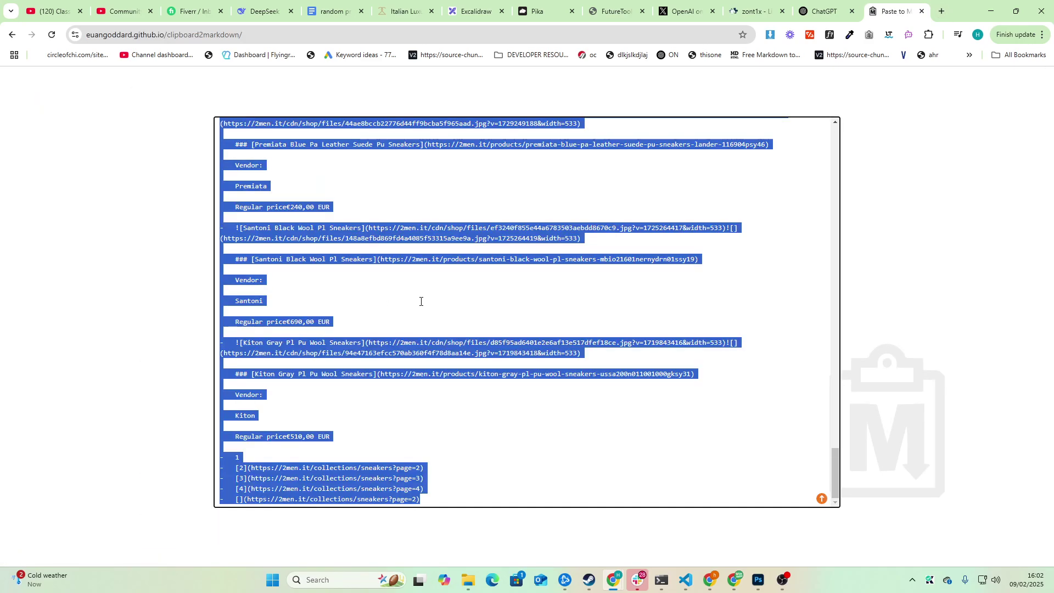
Delete the page-number links after '510,00 EUR' and copy all the converted markdown.
scroll(421, 308, "up", 6)
scroll(448, 343, "down", 10)
left_click_drag(305, 436, 513, 549)
key("BackSpace")
key("ctrl+z")
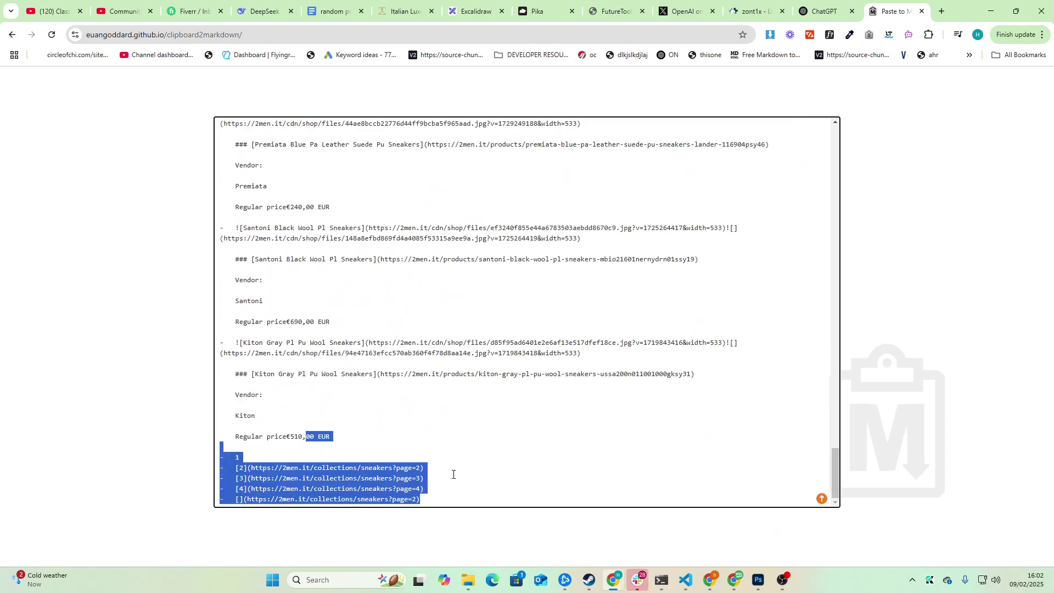
left_click(340, 435)
left_click_drag(340, 435, 567, 505)
key("BackSpace")
key("ctrl+a")
key("ctrl+c")
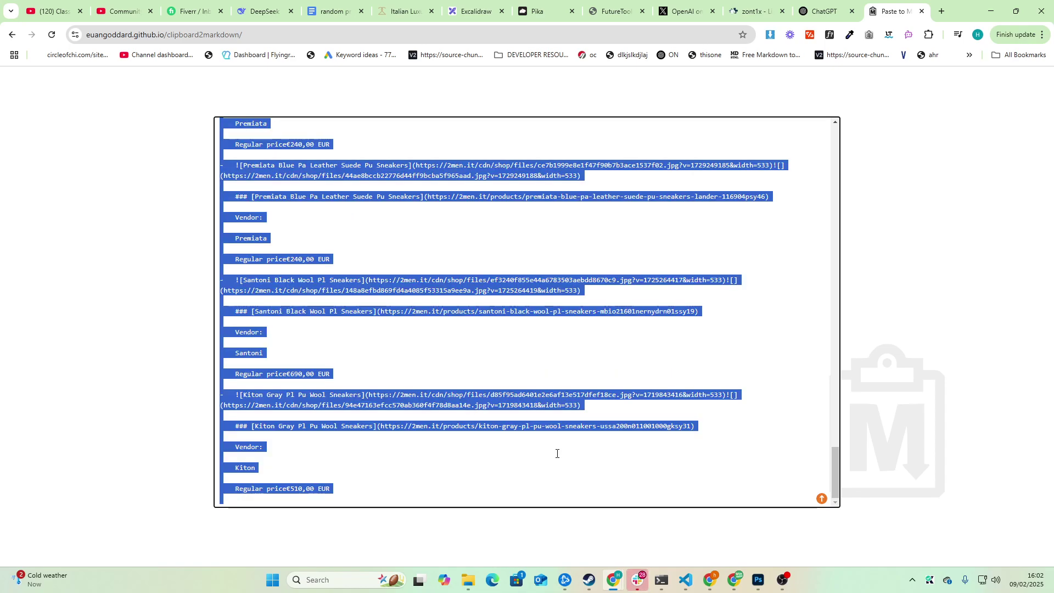
Replace the old listing from 'Filter:' onward with the new sneaker markdown, then scroll to the top.
left_click(338, 12)
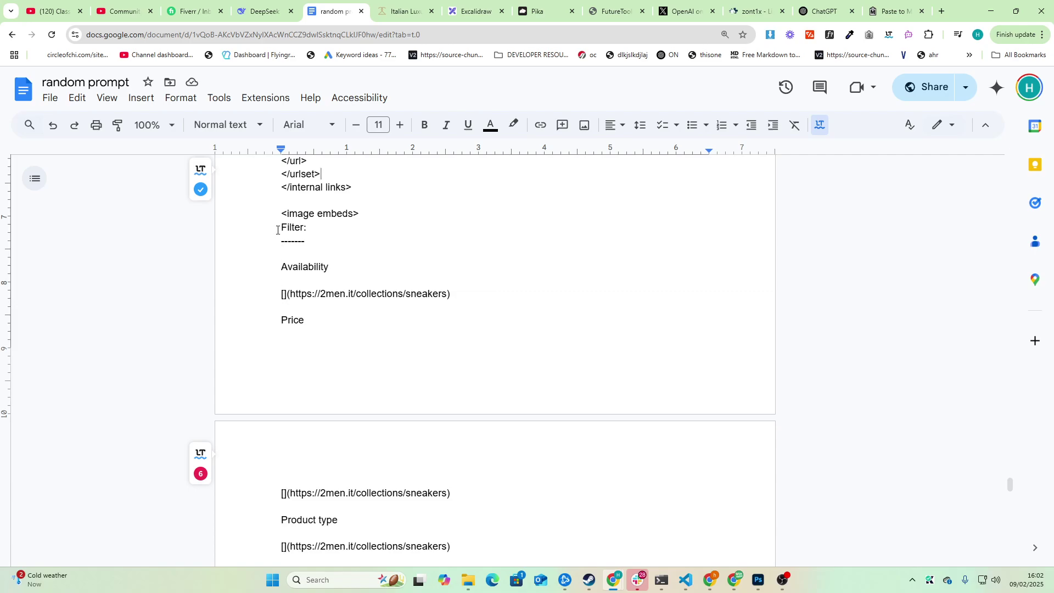
left_click_drag(277, 230, 335, 198)
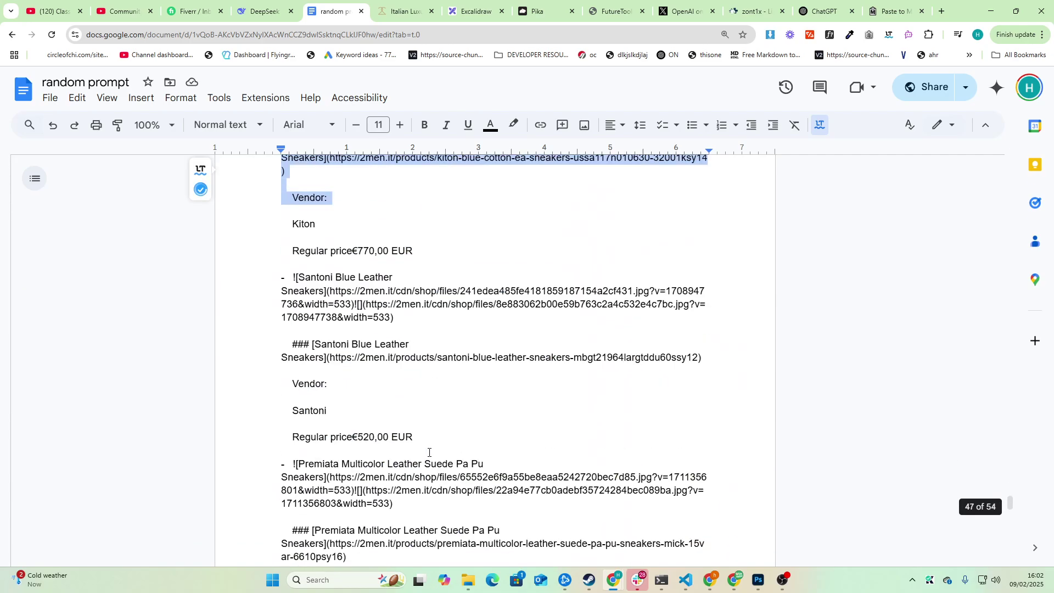
left_click_drag(429, 452, 374, 339)
key("BackSpace")
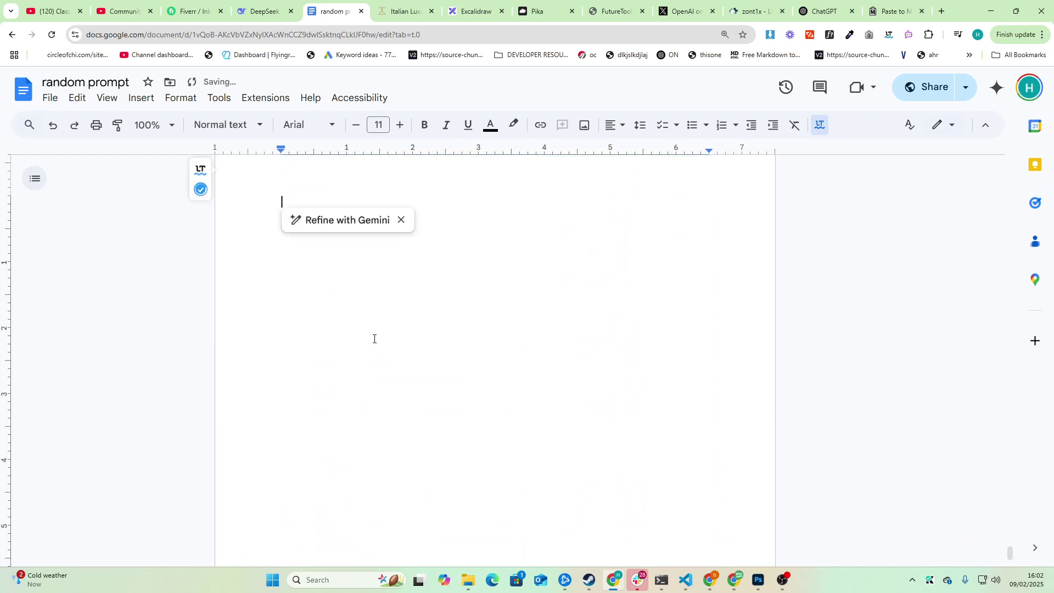
key("ctrl+a")
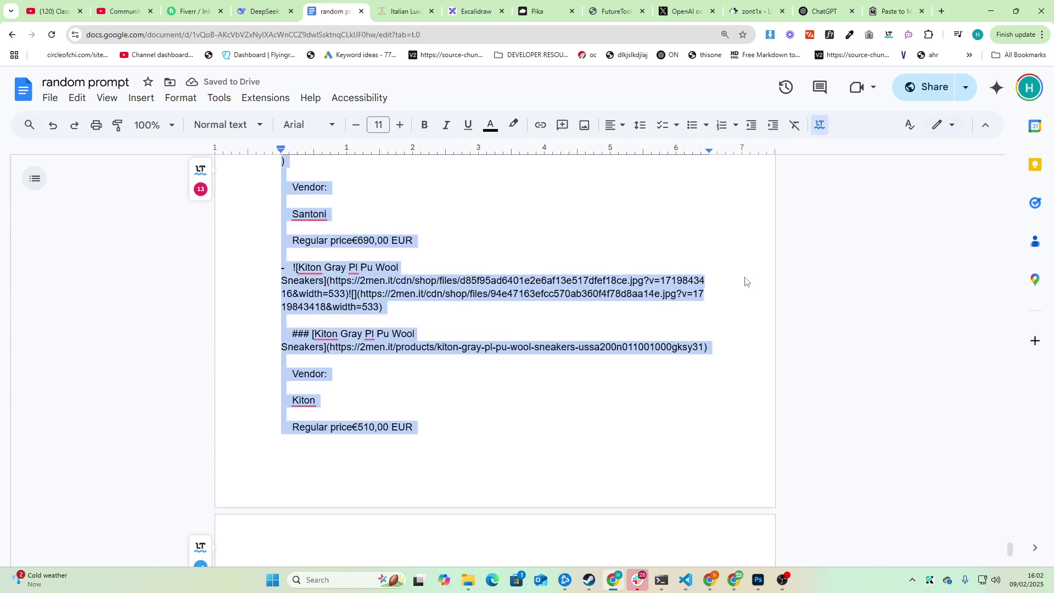
left_click(258, 11)
key("ctrl+Tab")
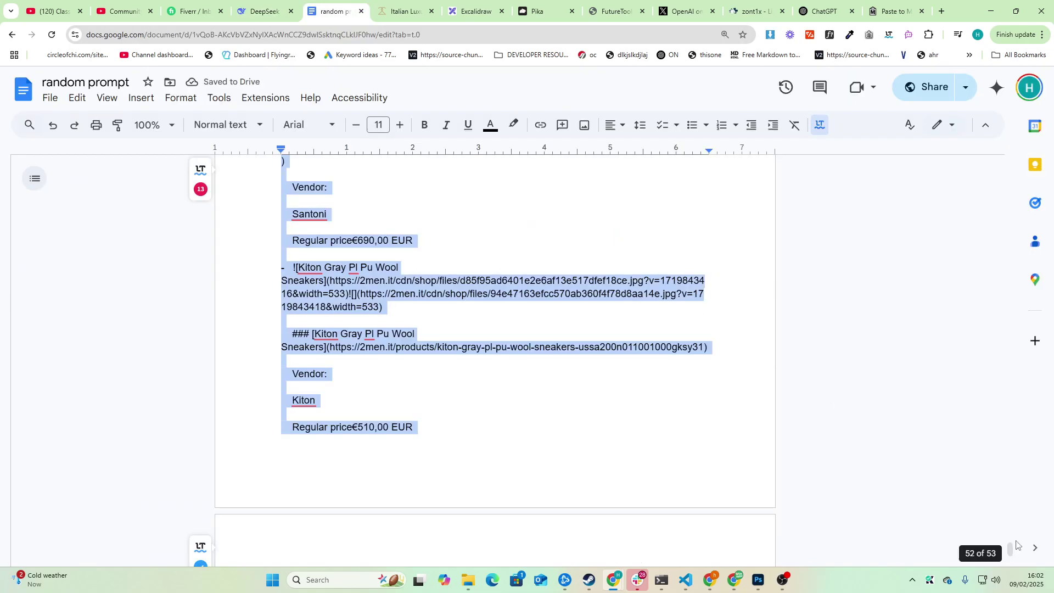
left_click_drag(1013, 550, 962, 140)
Add a rule to use RELEVANT internal links instead of repeating the same one.
left_click(546, 397)
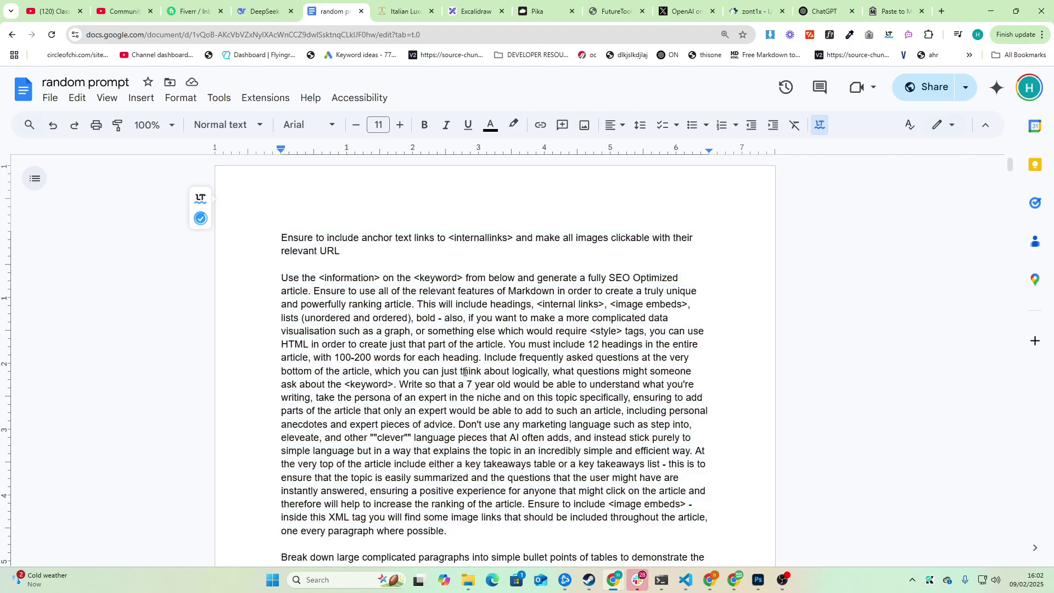
scroll(437, 369, "down", 1)
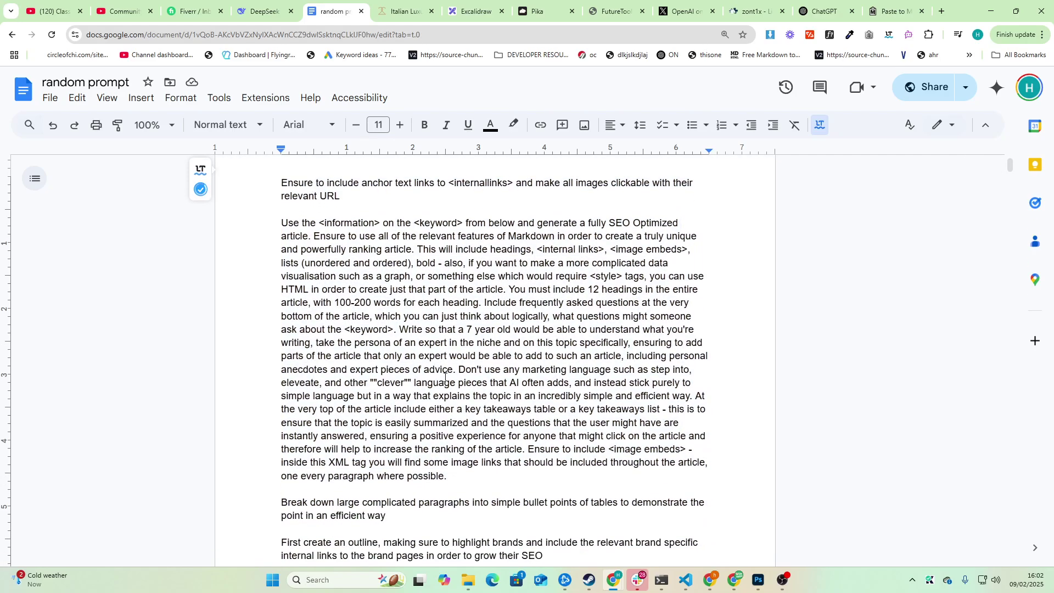
scroll(417, 335, "up", 2)
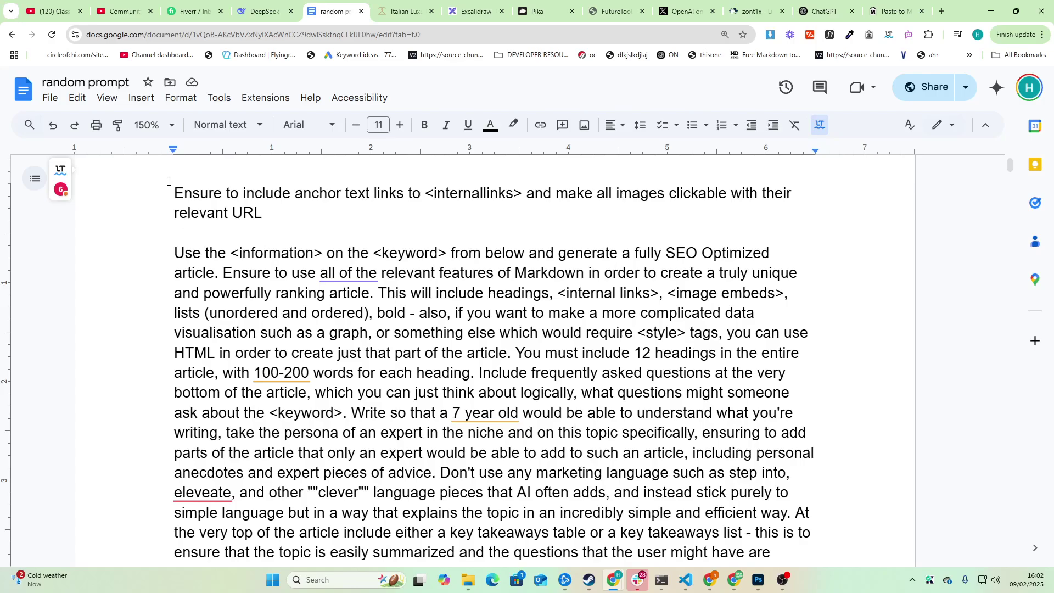
left_click_drag(169, 185, 377, 228)
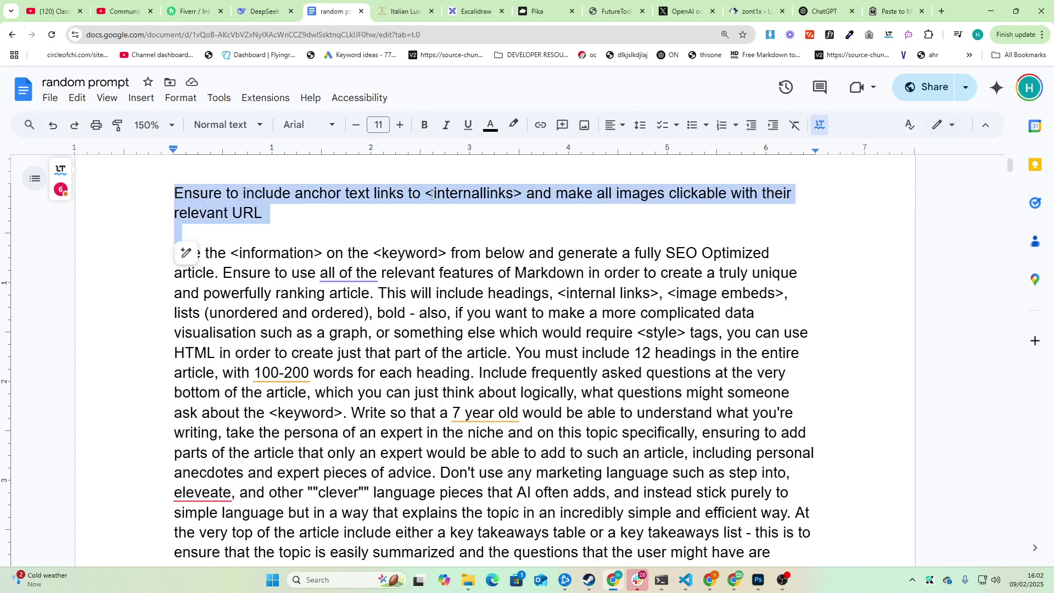
left_click(640, 194)
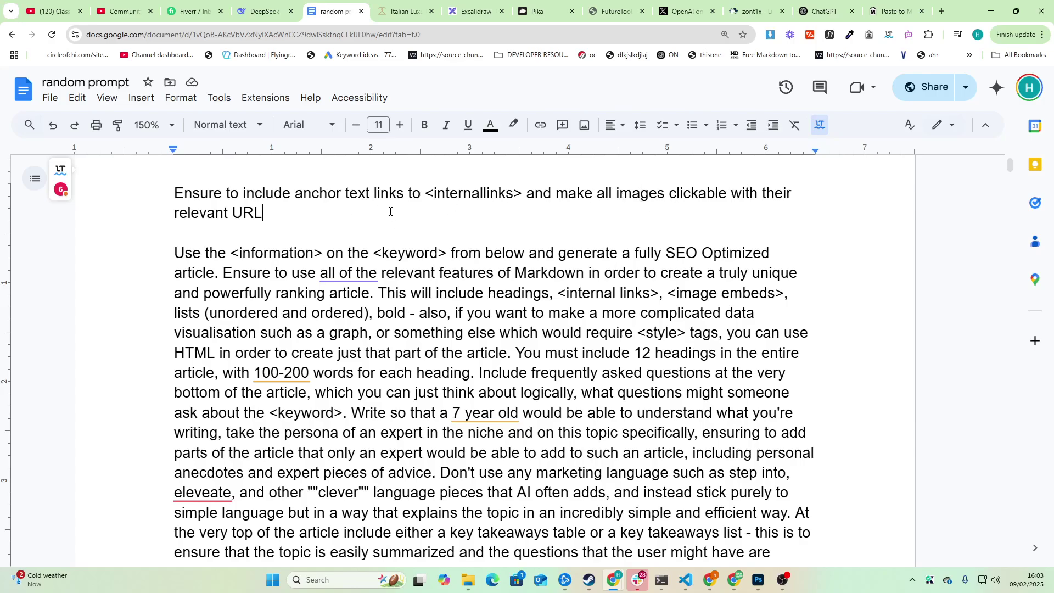
type("- Use RELEVANT ")
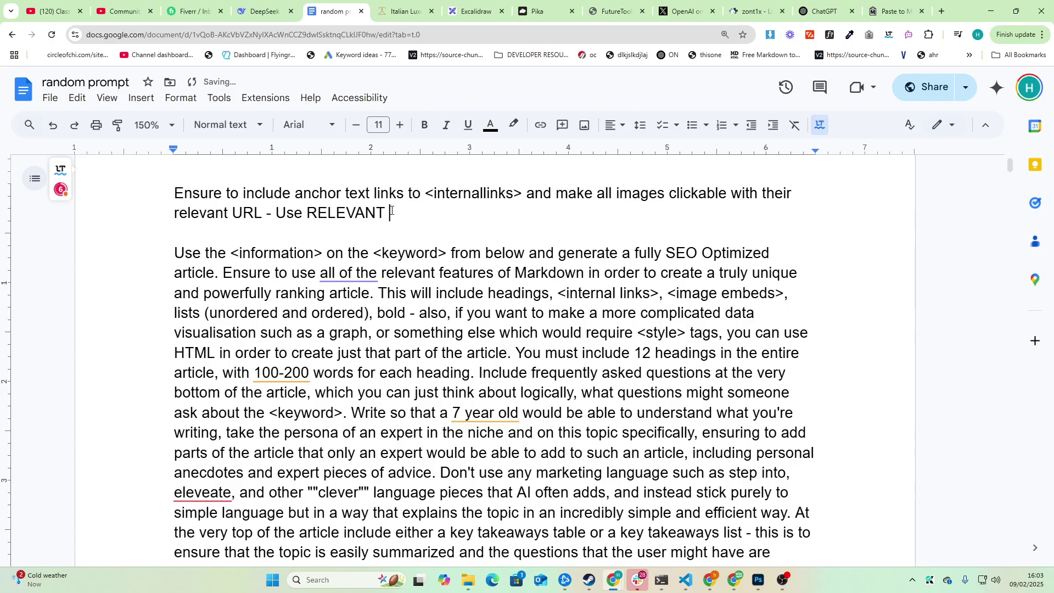
type("<internallink")
type("s")
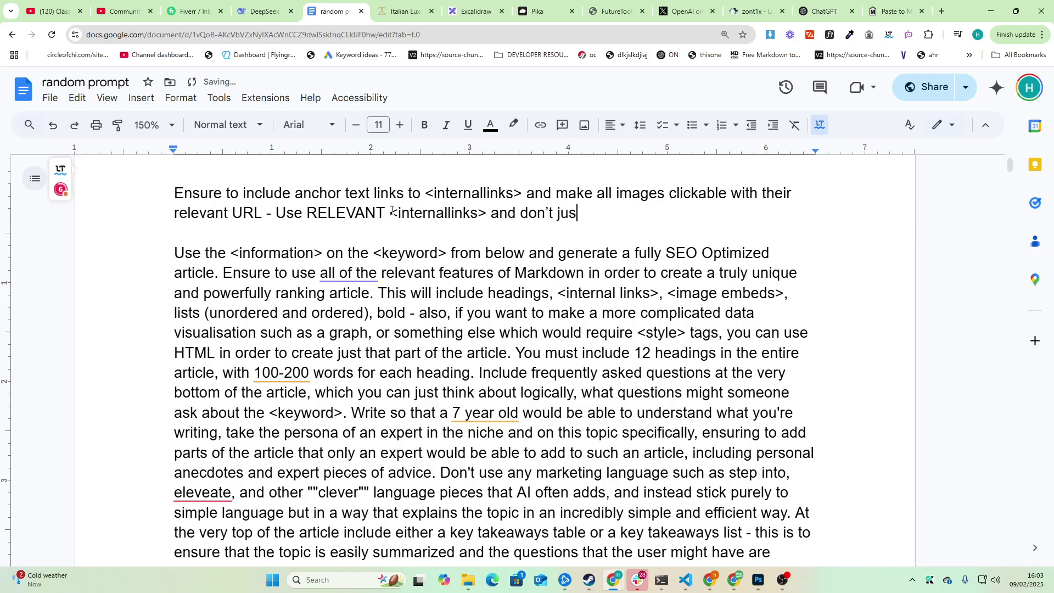
type("> and don't just use the same internal lin")
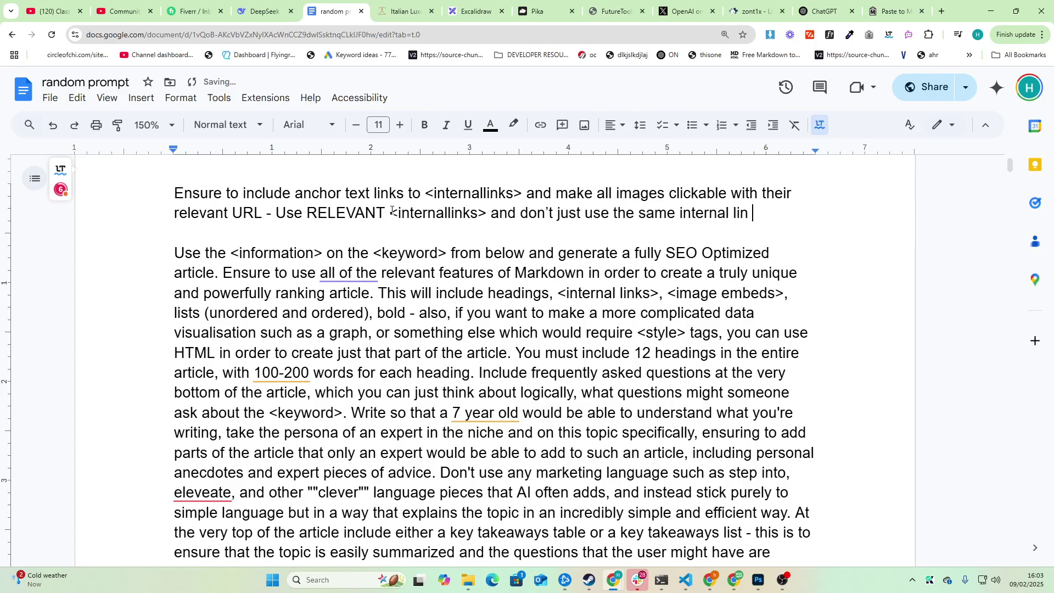
type("k over and over - l")
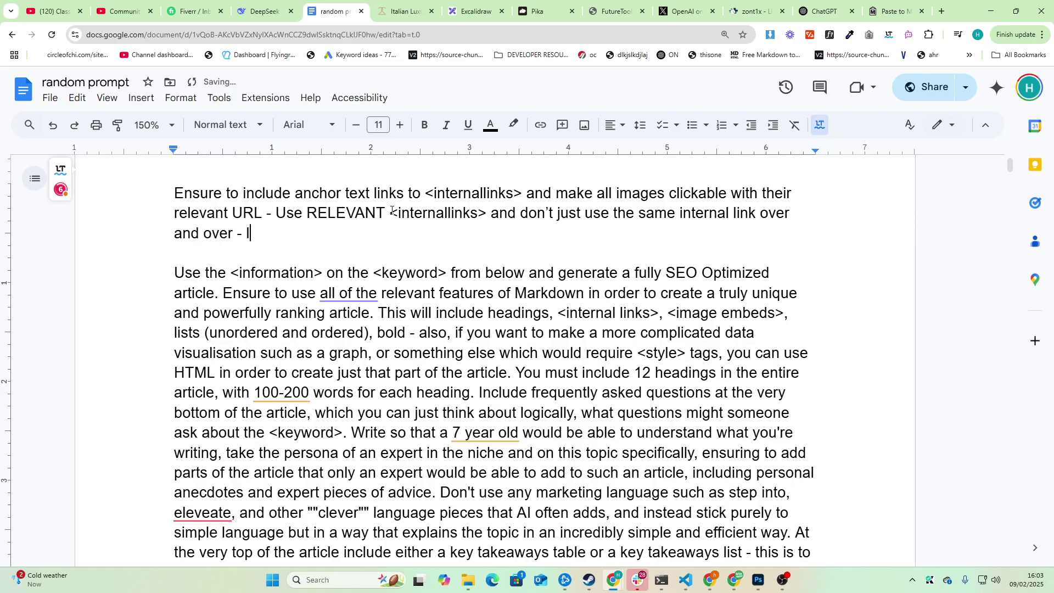
type("ook foparticul")
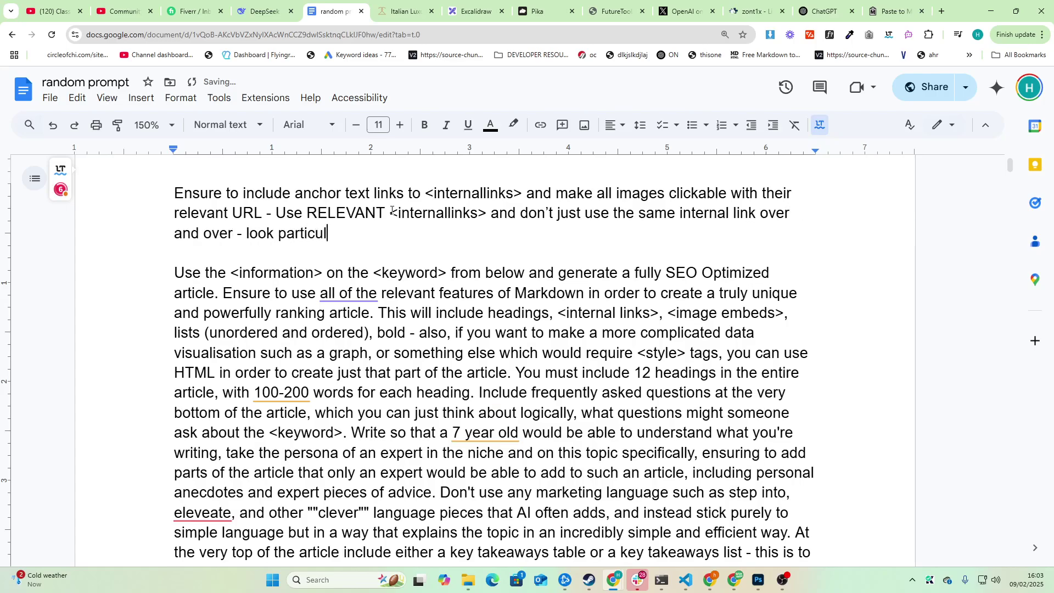
type("arly for brand l")
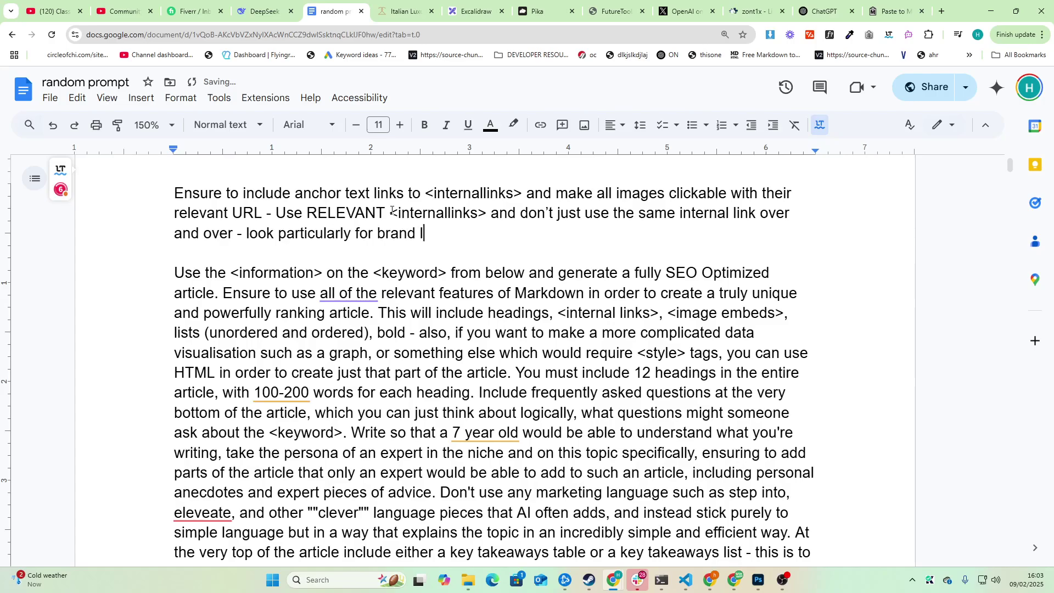
type("inks for example")
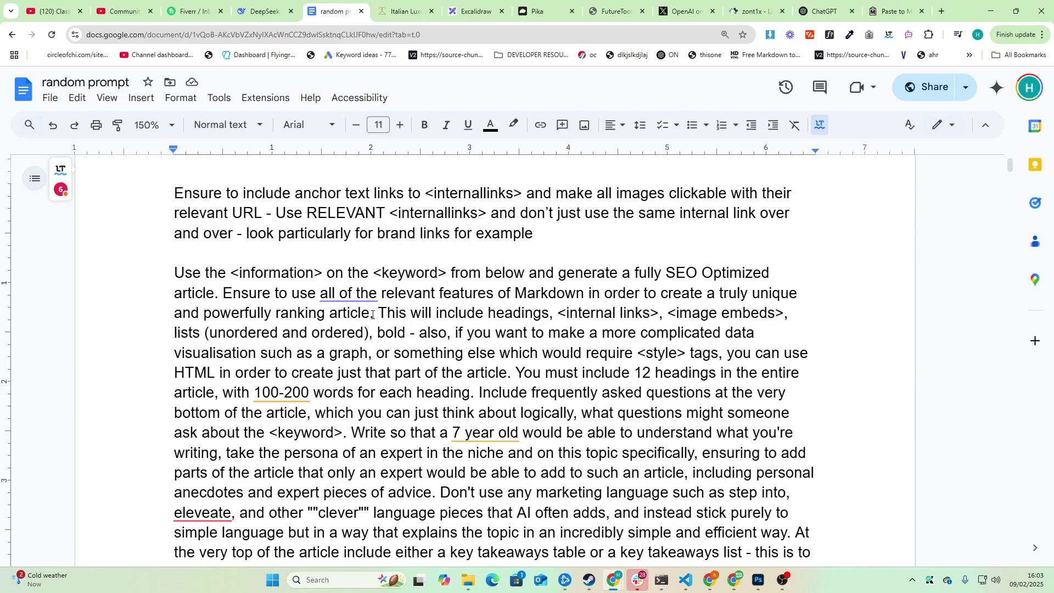
Add 'this includes lists and tables' and change words per heading from 100-200 to 300-500.
type("this includes lists an")
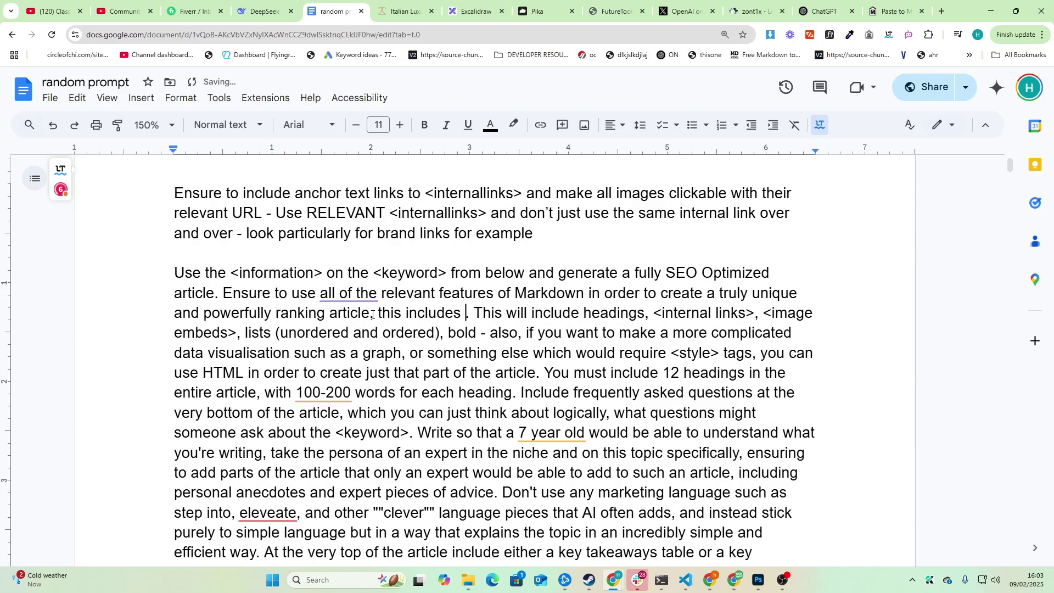
type("d tables")
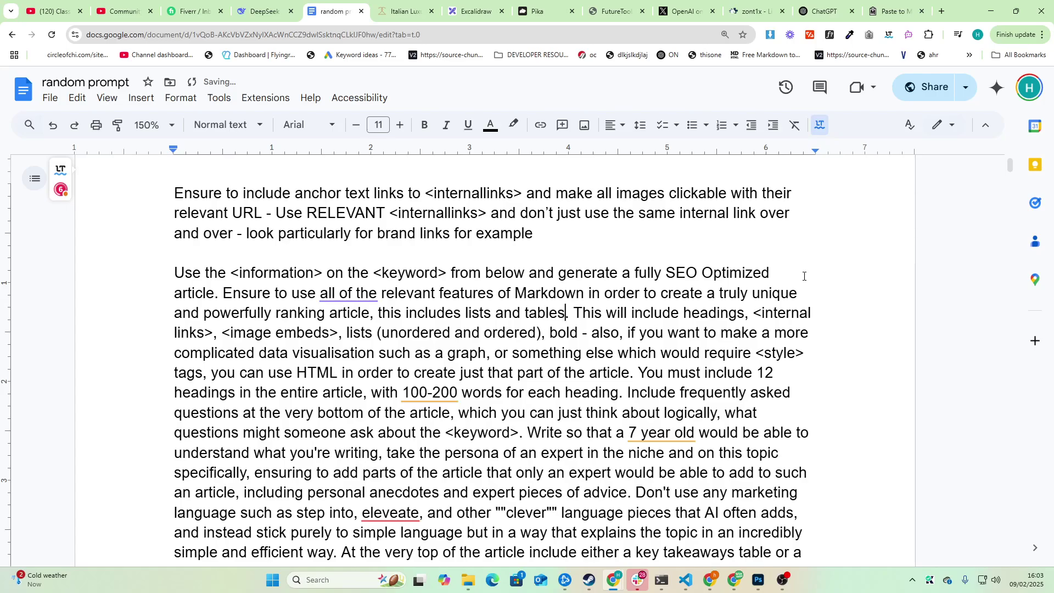
scroll(350, 281, "down", 1)
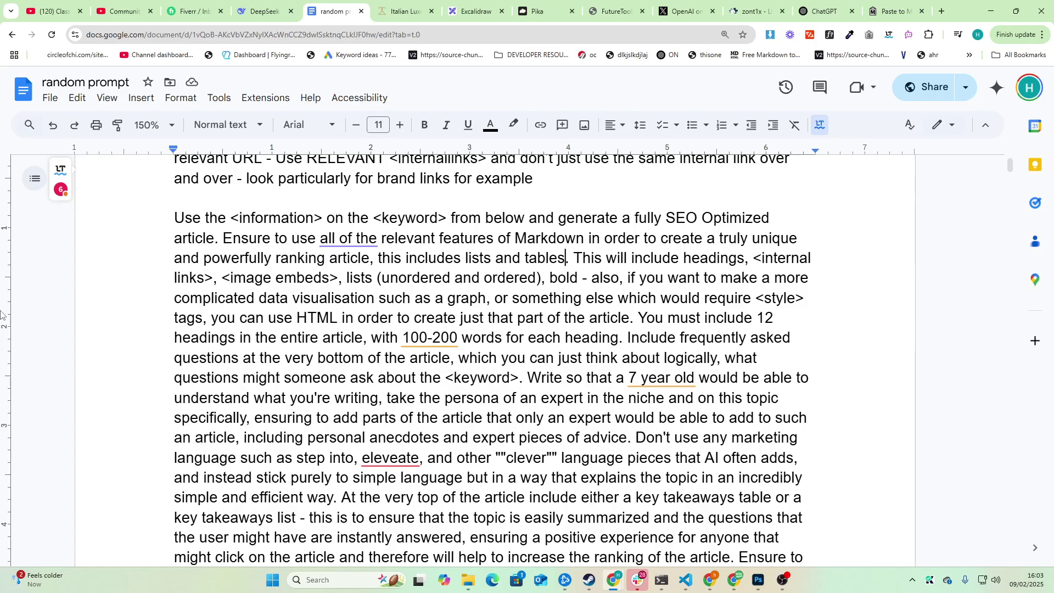
scroll(403, 297, "down", 1)
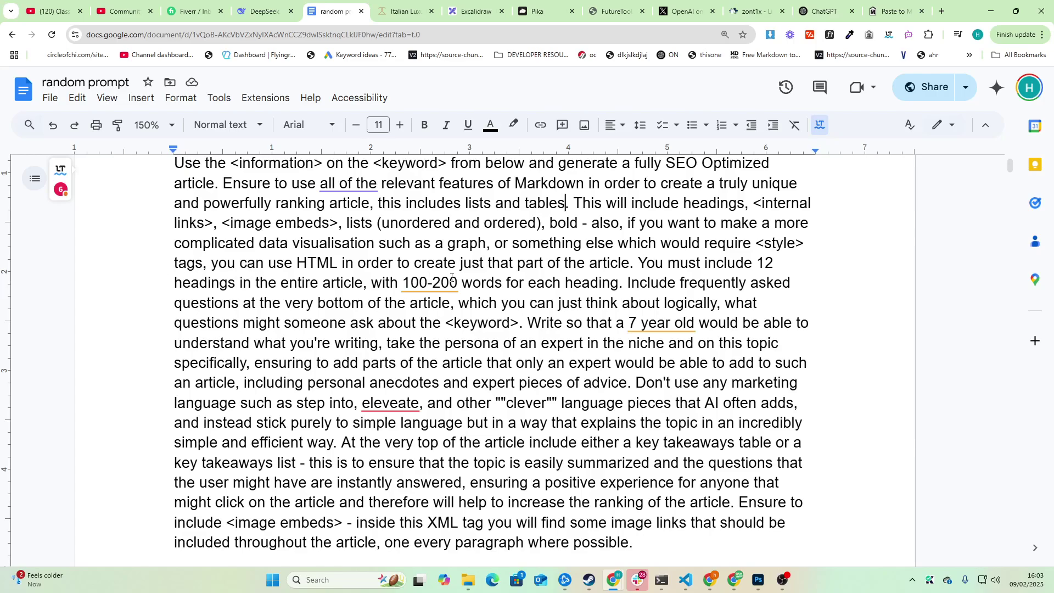
double_click(422, 277)
type("300-")
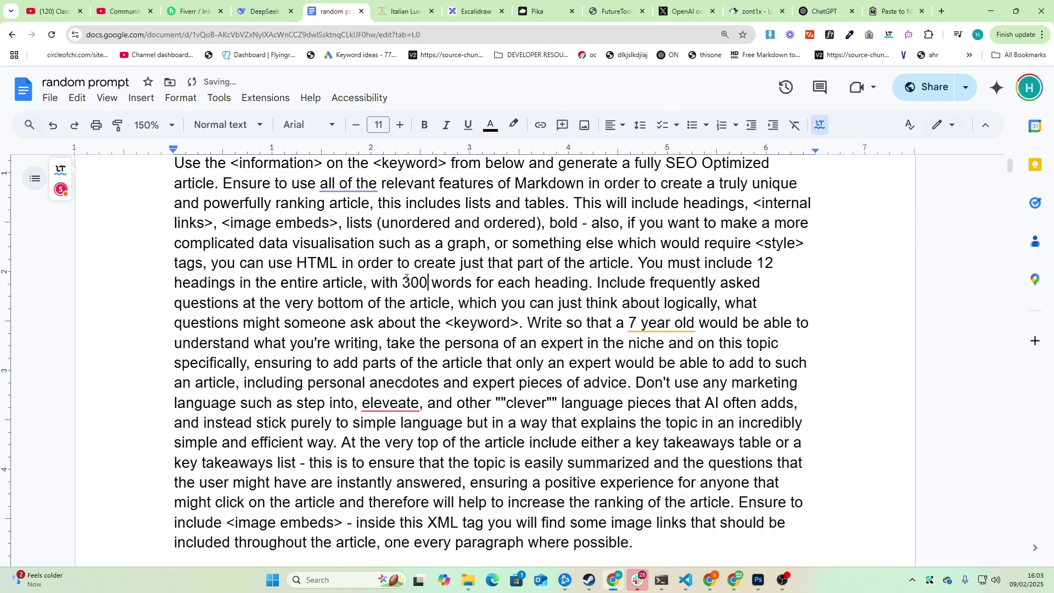
type("500")
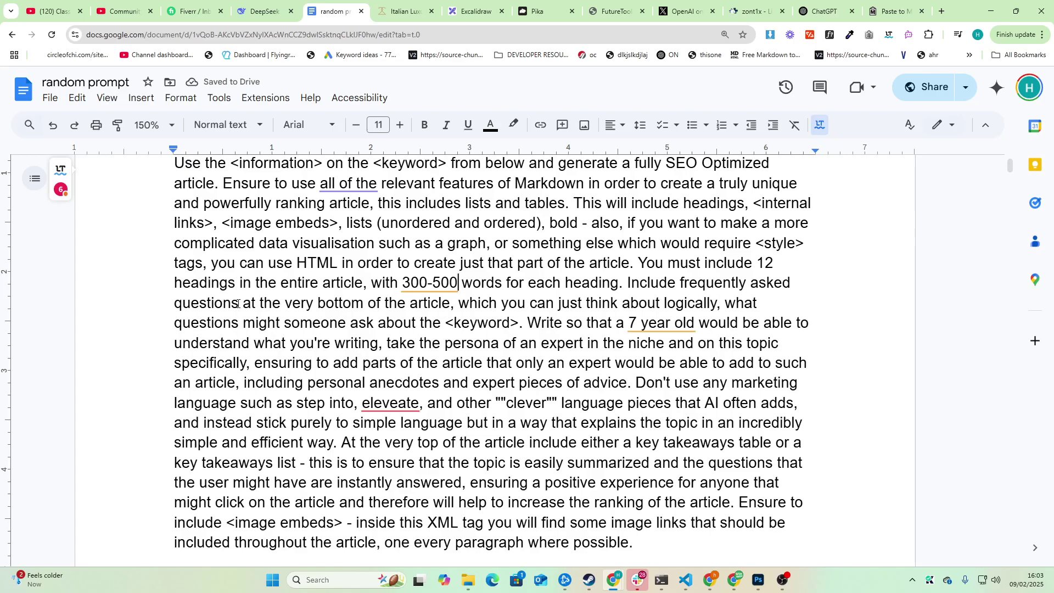
Split the 'Write so that' and 'Don't use' sentences into their own paragraphs.
left_click(529, 324)
key("Return")
key("Return")
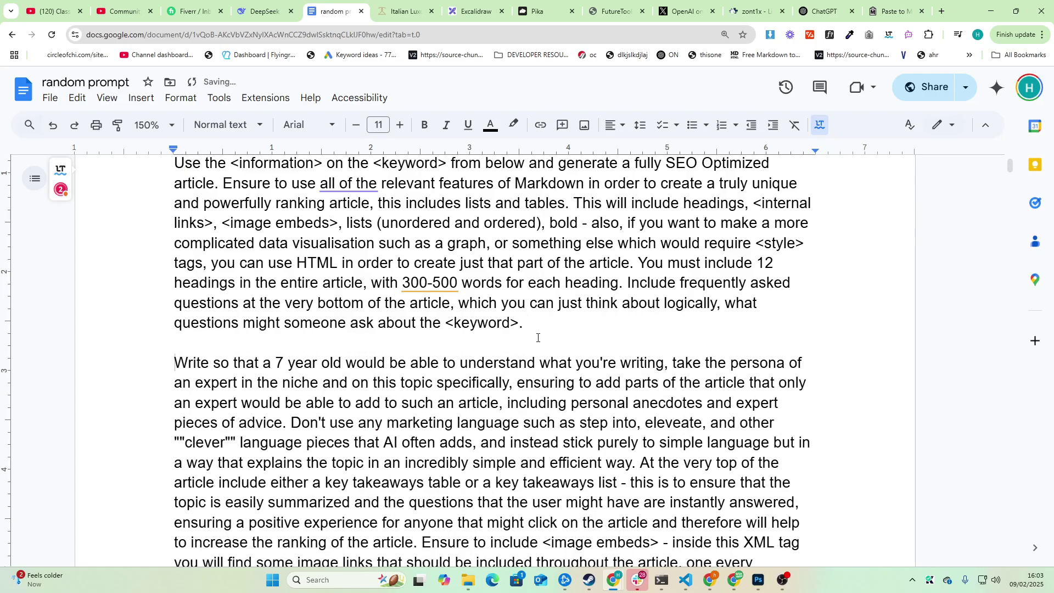
scroll(558, 262, "down", 2)
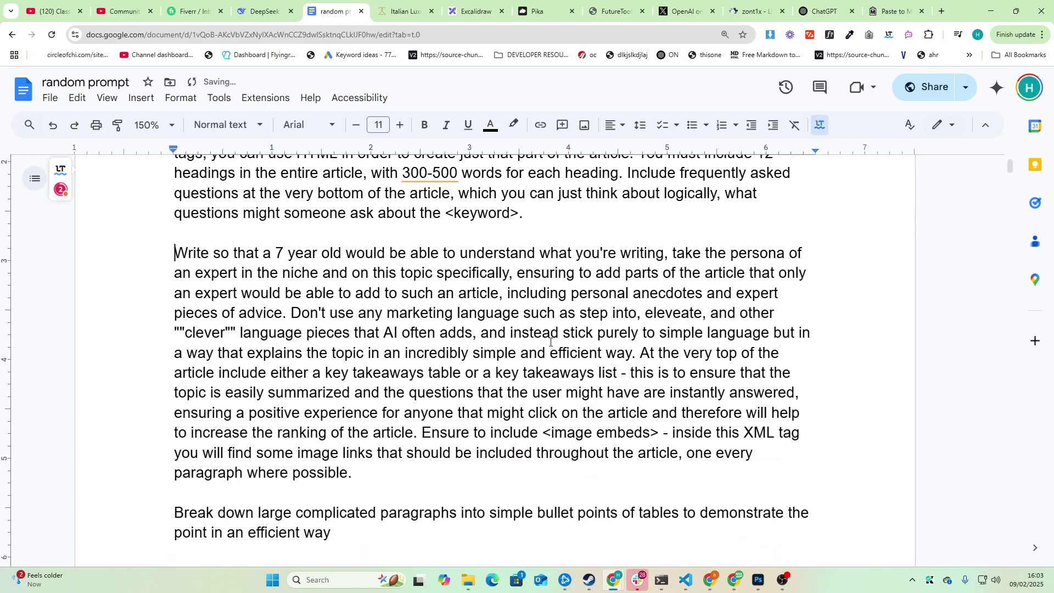
left_click(280, 252)
left_click(567, 292)
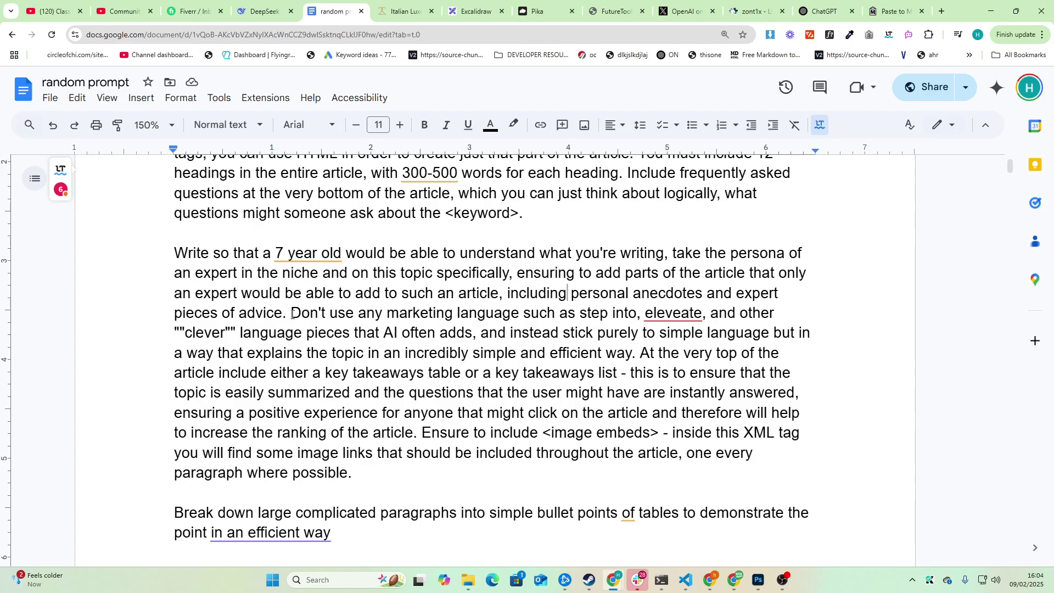
key("Left")
key("Return")
key("Return")
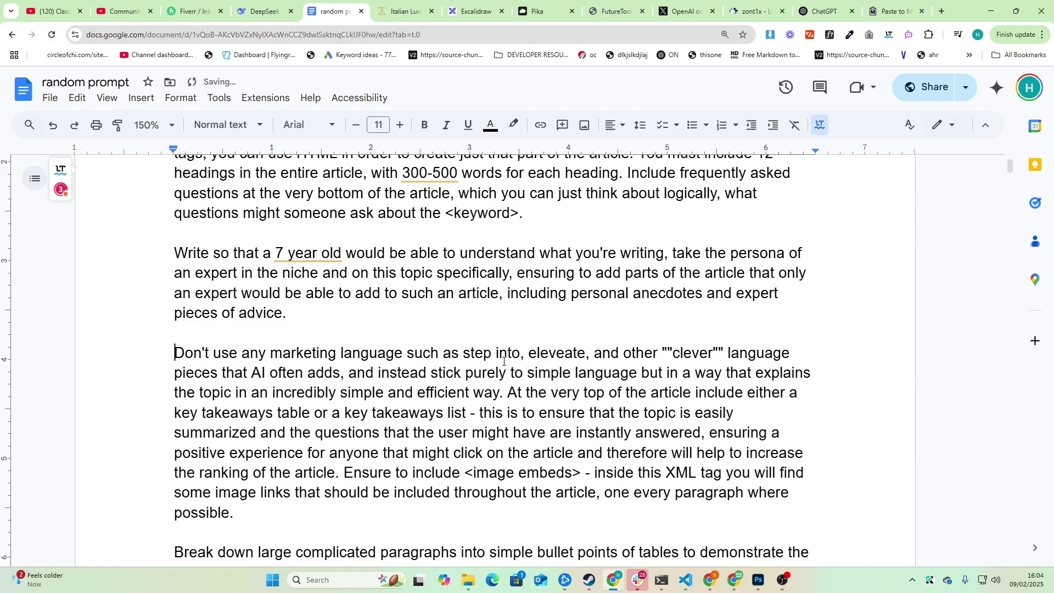
key("BackSpace")
key("Return")
Insert 'or cringey language' after 'adds' in the marketing-language rule.
left_click(343, 373)
type(",")
key("Left")
type("or cr")
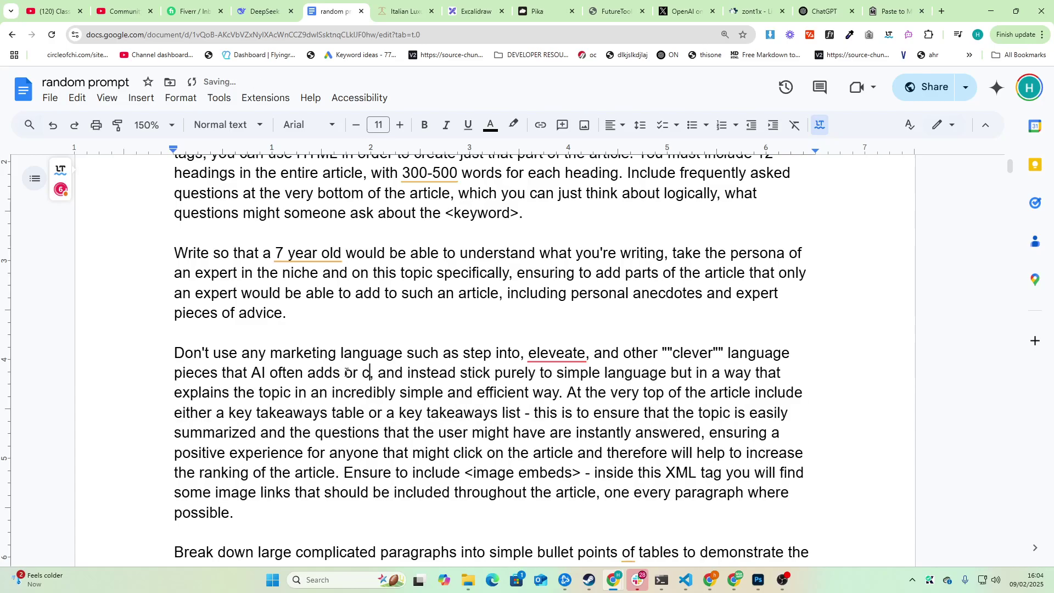
type("ingey language")
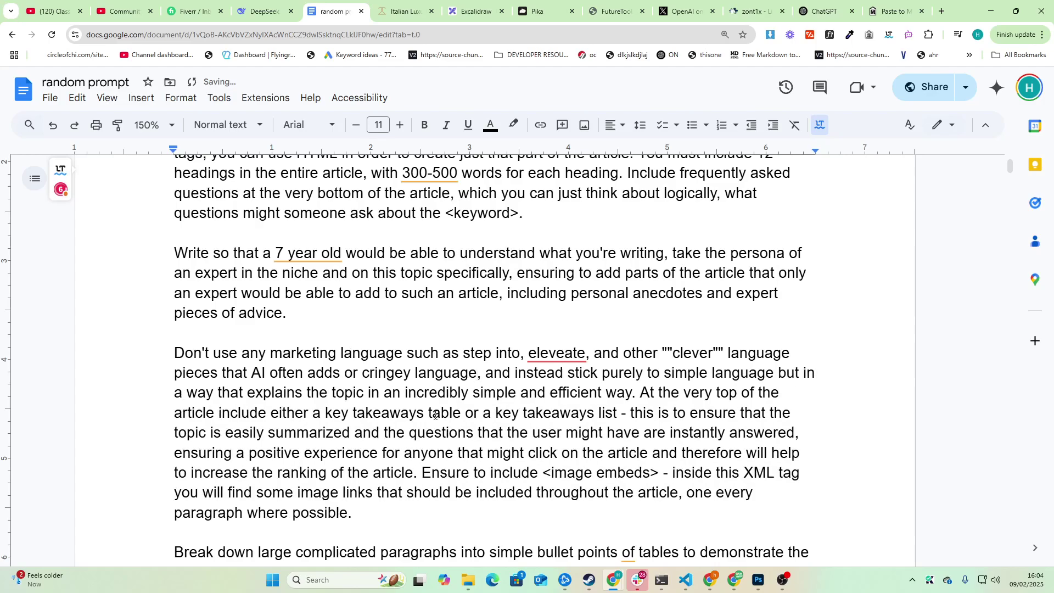
Select the 'First create an outline' paragraph.
scroll(438, 415, "down", 2)
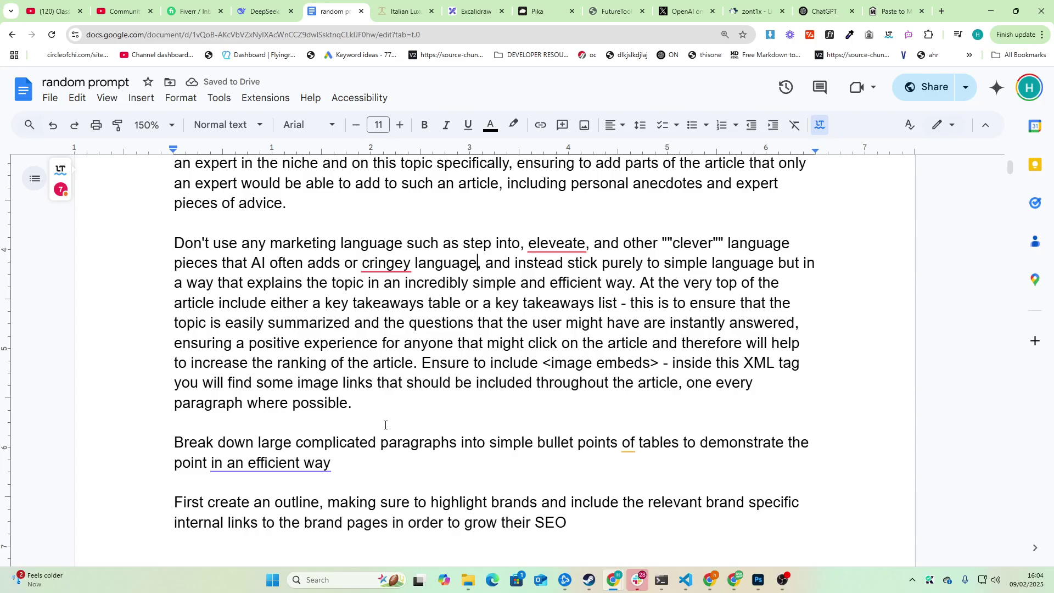
triple_click(149, 439)
left_click(156, 442)
scroll(156, 442, "down", 2)
left_click_drag(571, 414, 138, 372)
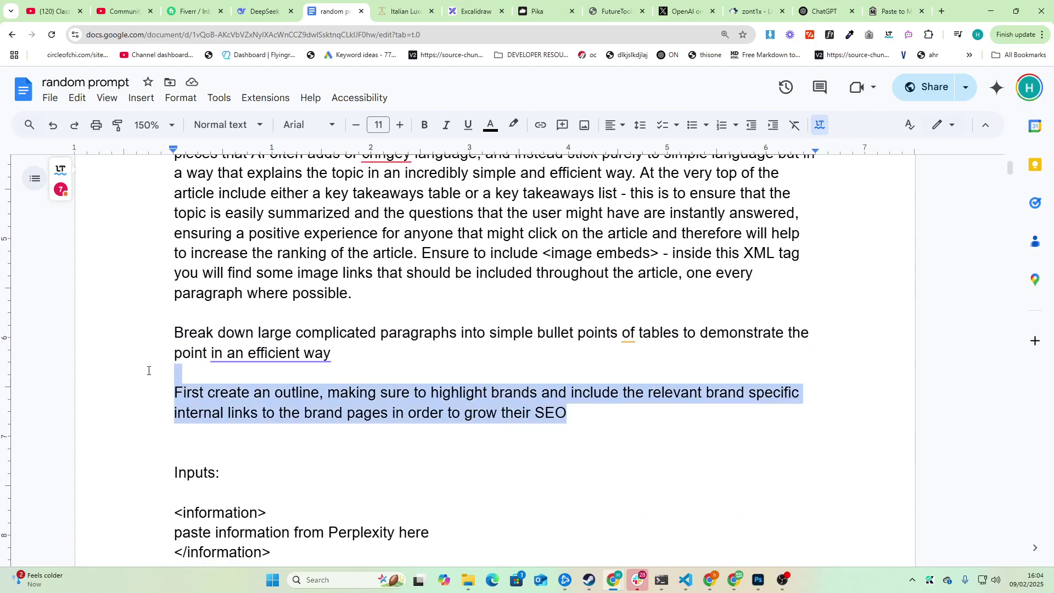
Paste the full sneaker SEO prompt into the new DeepSeek chat and send it.
key("ctrl+a")
key("ctrl+Page_Up")
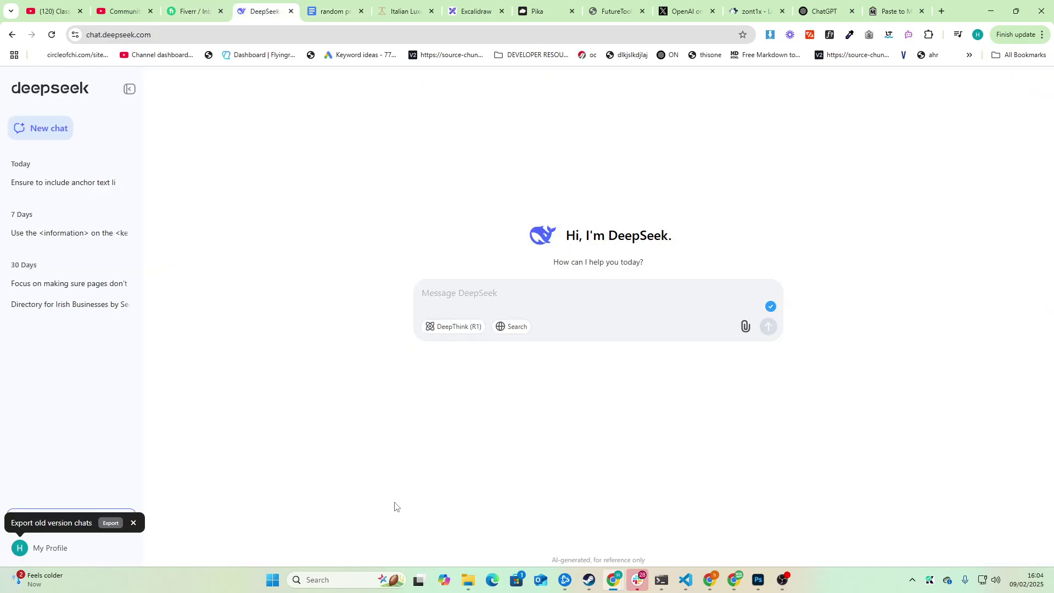
left_click(463, 301)
key("ctrl+v")
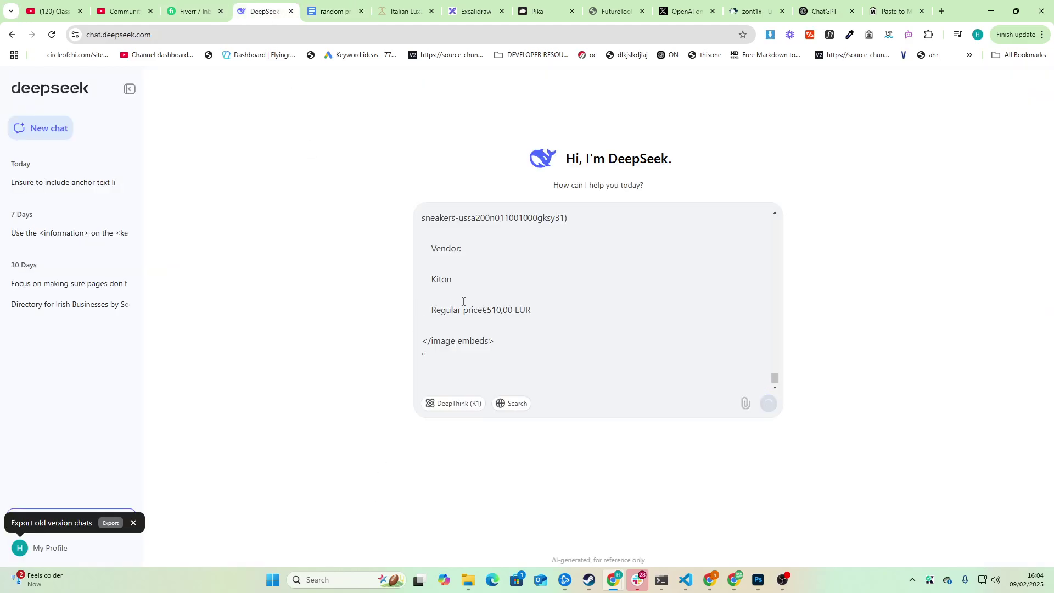
key("Return")
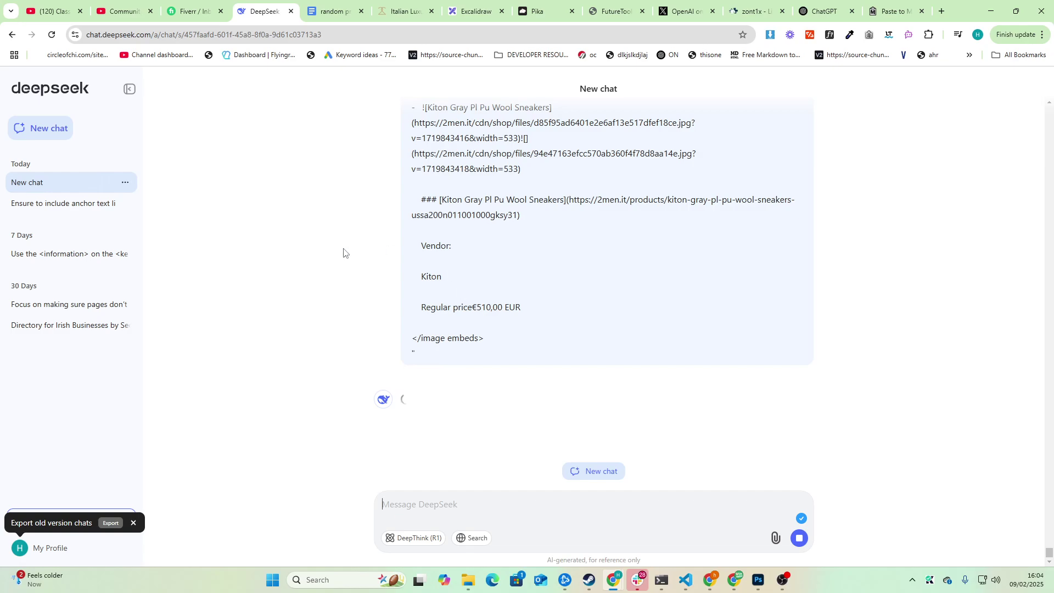
left_click(134, 523)
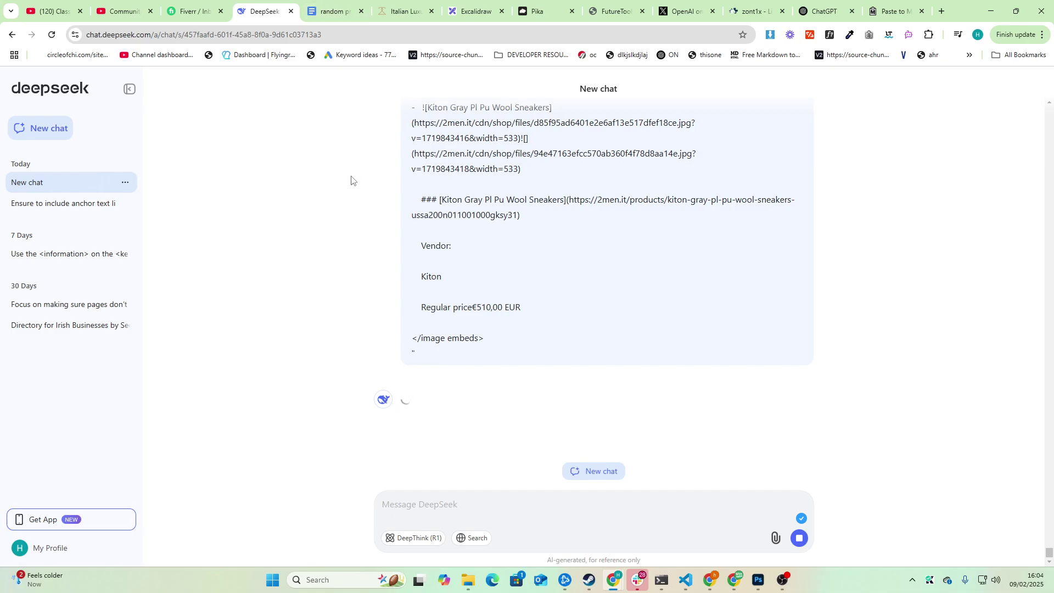
Draw a box labelled Prompt with a looping line out of it and strokes to its right.
left_click(475, 11)
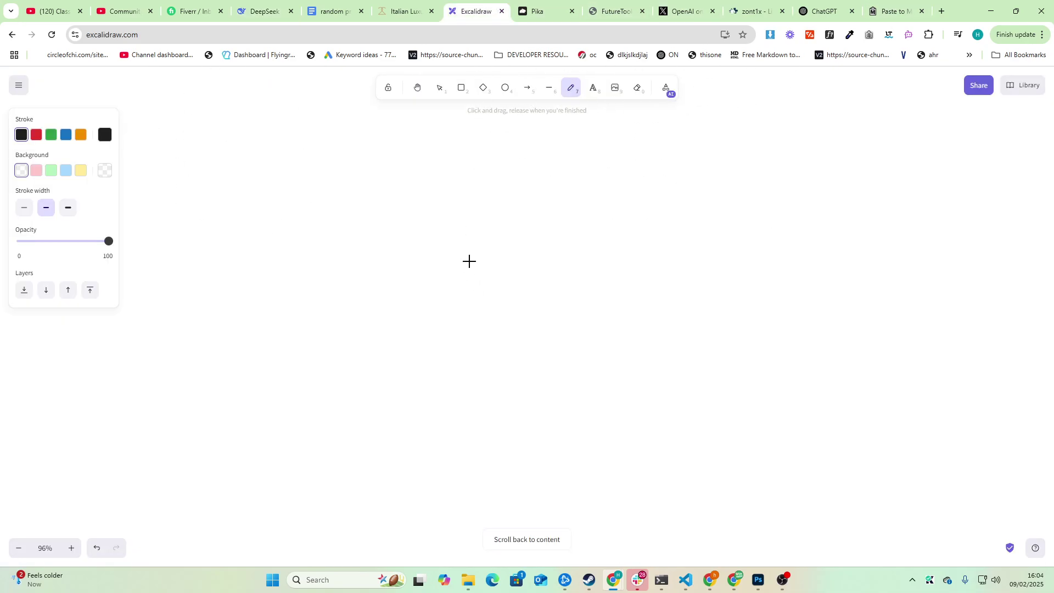
mouse_move(314, 151)
left_mouse_down()
mouse_move(287, 274)
mouse_move(428, 285)
mouse_move(420, 270)
left_mouse_up()
mouse_move(318, 184)
left_mouse_down()
mouse_move(317, 214)
mouse_move(359, 177)
mouse_move(402, 205)
mouse_move(410, 173)
mouse_move(432, 170)
left_mouse_up()
mouse_move(380, 223)
left_mouse_down()
mouse_move(414, 266)
mouse_move(506, 248)
left_mouse_up()
mouse_move(488, 230)
left_mouse_down()
mouse_move(489, 262)
mouse_move(473, 265)
left_mouse_up()
left_click_drag(642, 177, 642, 215)
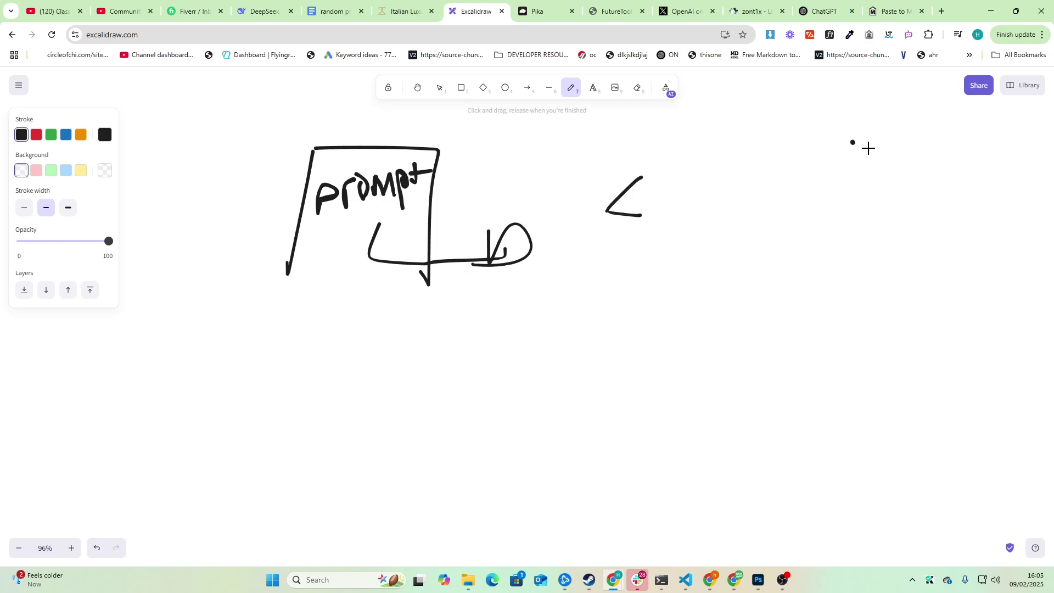
left_click_drag(881, 152, 851, 208)
left_click_drag(643, 260, 677, 287)
left_click_drag(832, 244, 858, 285)
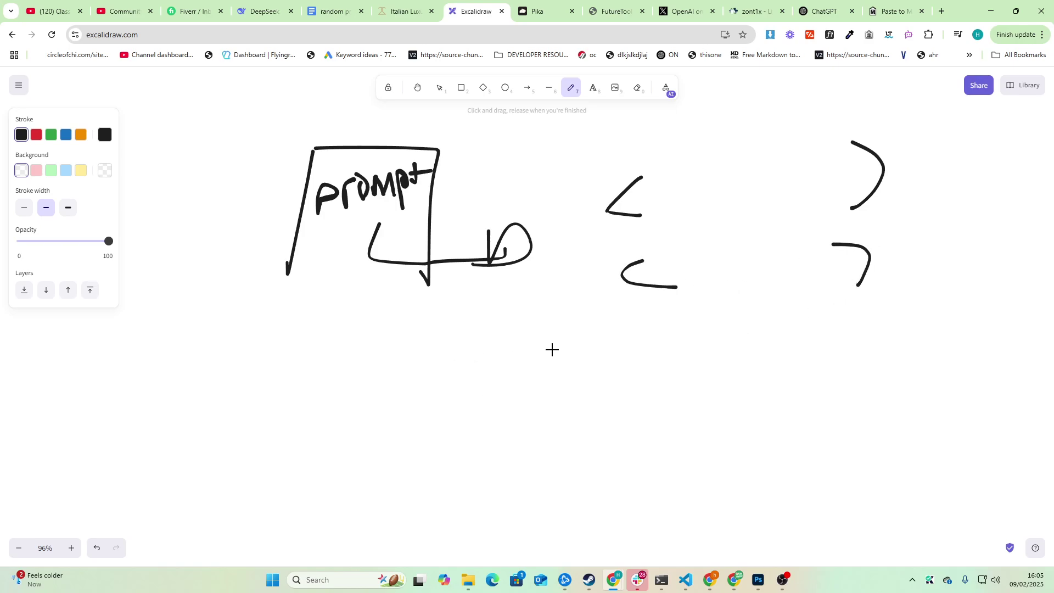
Circle the right-hand and lower sketch strokes and add further pencil marks.
scroll(582, 275, "up", 2)
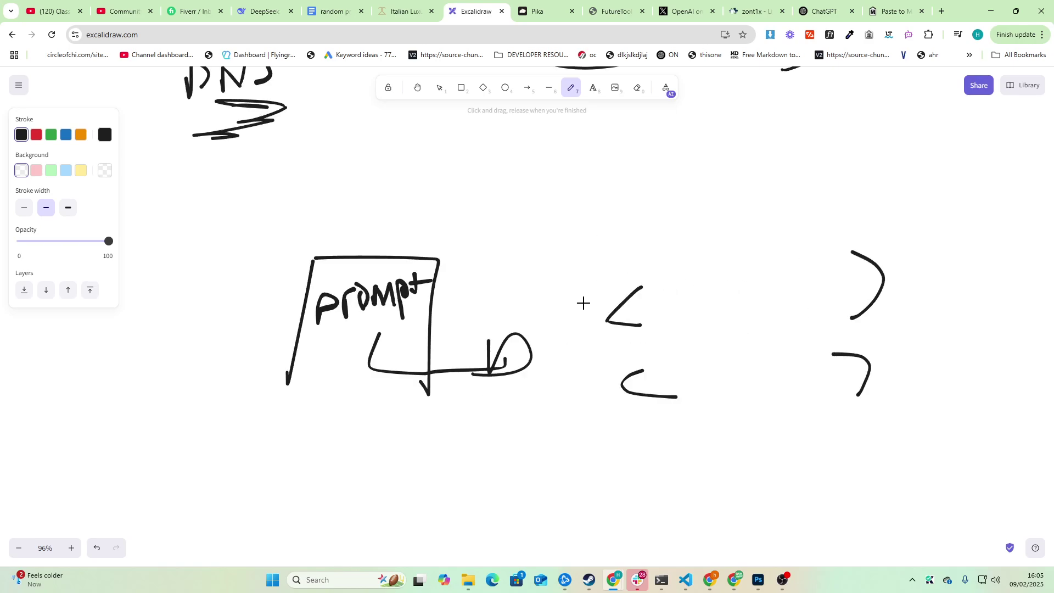
scroll(567, 306, "down", 2)
mouse_move(242, 359)
left_mouse_down()
mouse_move(426, 345)
mouse_move(473, 405)
left_mouse_up()
scroll(474, 403, "down", 1)
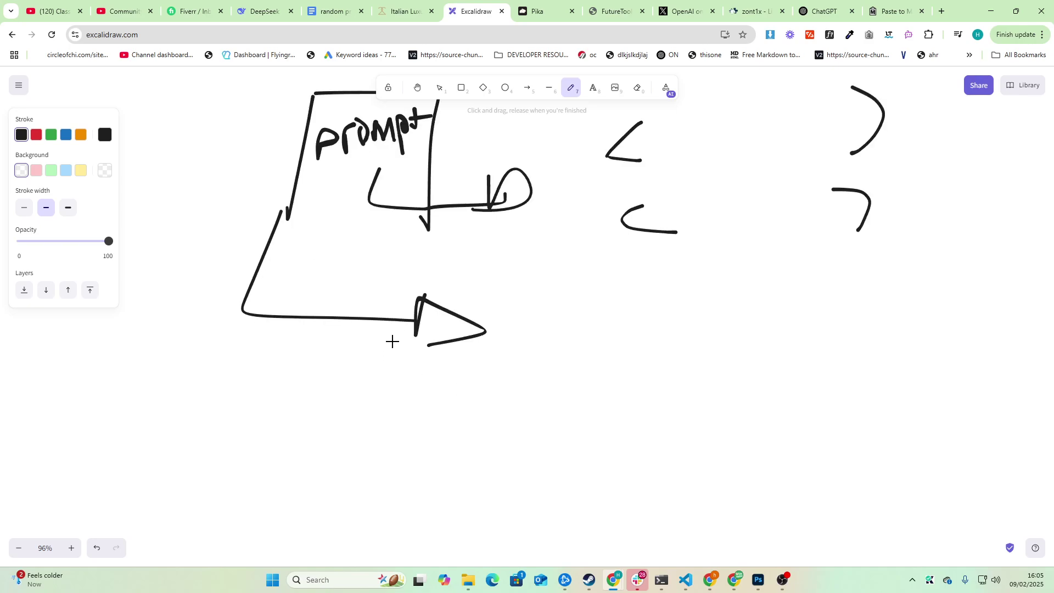
mouse_move(634, 121)
left_mouse_down()
mouse_move(882, 98)
mouse_move(623, 164)
mouse_move(831, 77)
mouse_move(833, 141)
mouse_move(626, 140)
mouse_move(845, 135)
mouse_move(626, 146)
mouse_move(915, 76)
left_mouse_up()
mouse_move(713, 185)
left_mouse_down()
mouse_move(621, 231)
mouse_move(724, 189)
mouse_move(642, 200)
left_mouse_up()
left_click(263, 11)
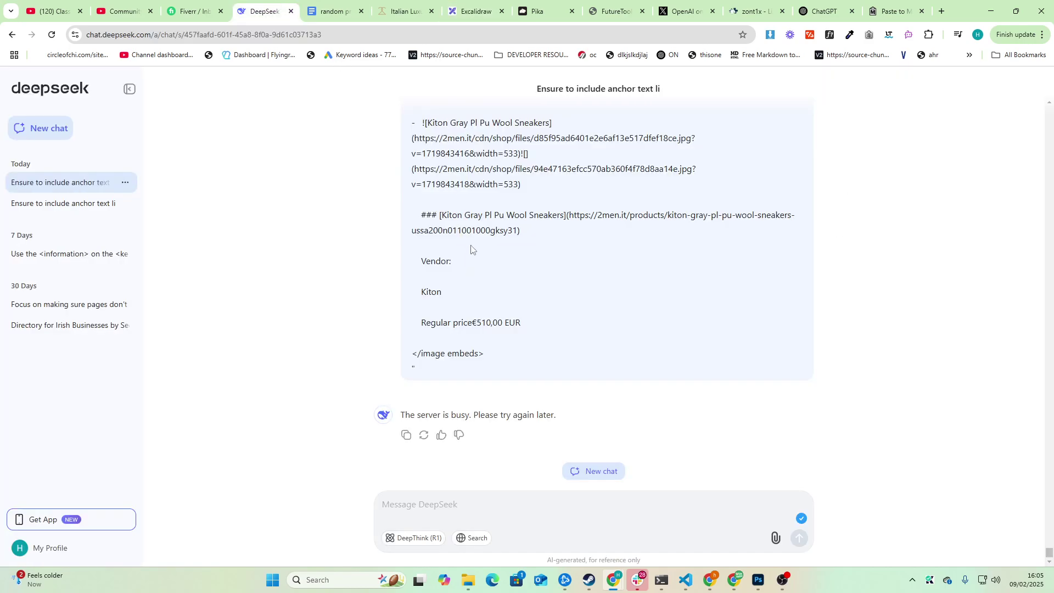
left_click(472, 11)
scroll(466, 301, "down", 1)
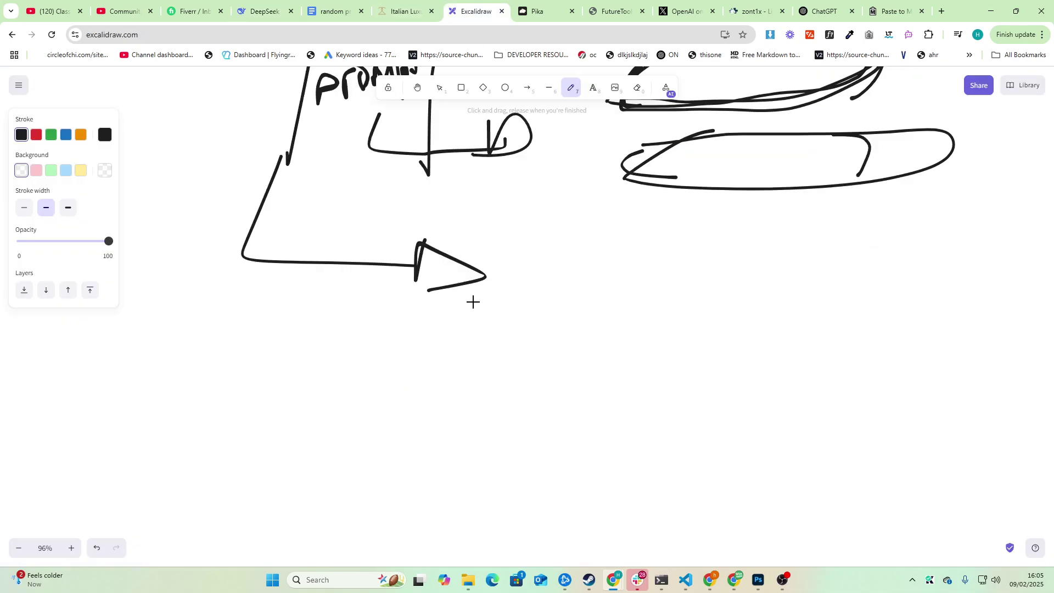
mouse_move(407, 299)
left_mouse_down()
mouse_move(417, 365)
mouse_move(498, 346)
mouse_move(508, 383)
left_mouse_up()
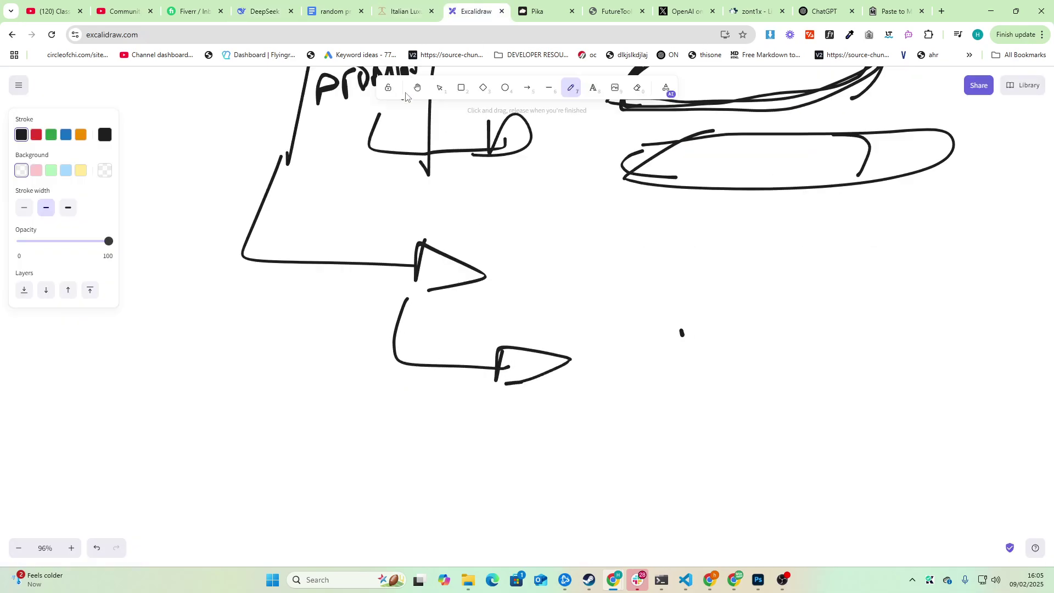
key("ctrl+4")
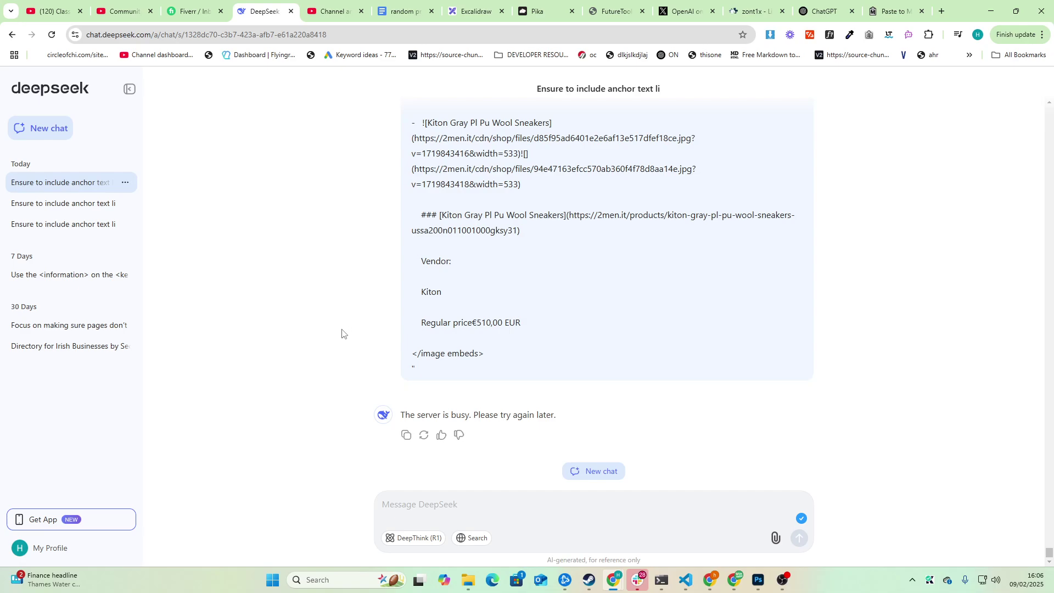
Discard the server-busy error reply and start a new empty DeepSeek chat.
triple_click(477, 414)
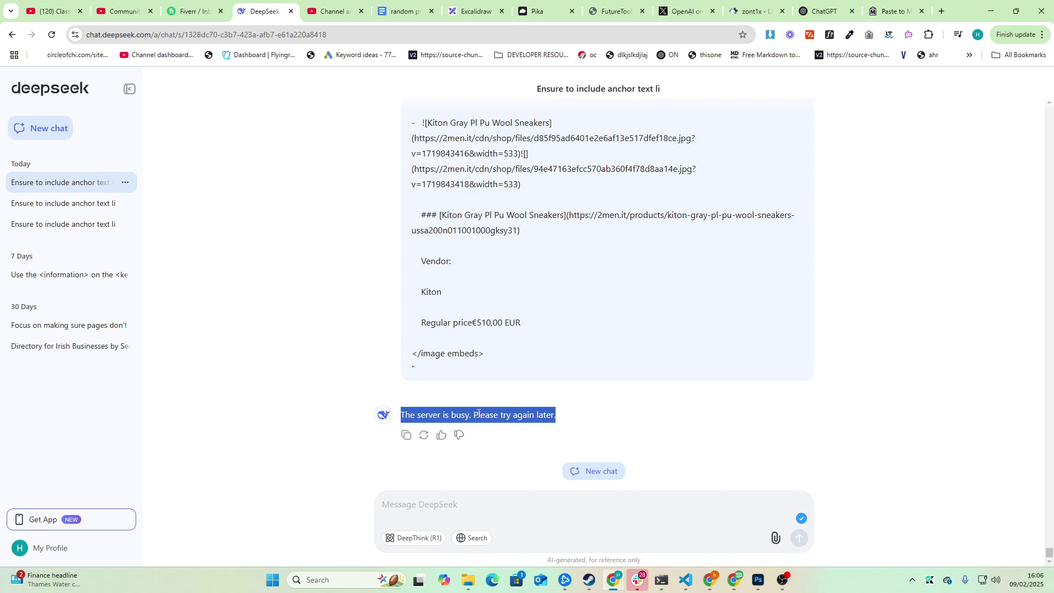
left_click(521, 370)
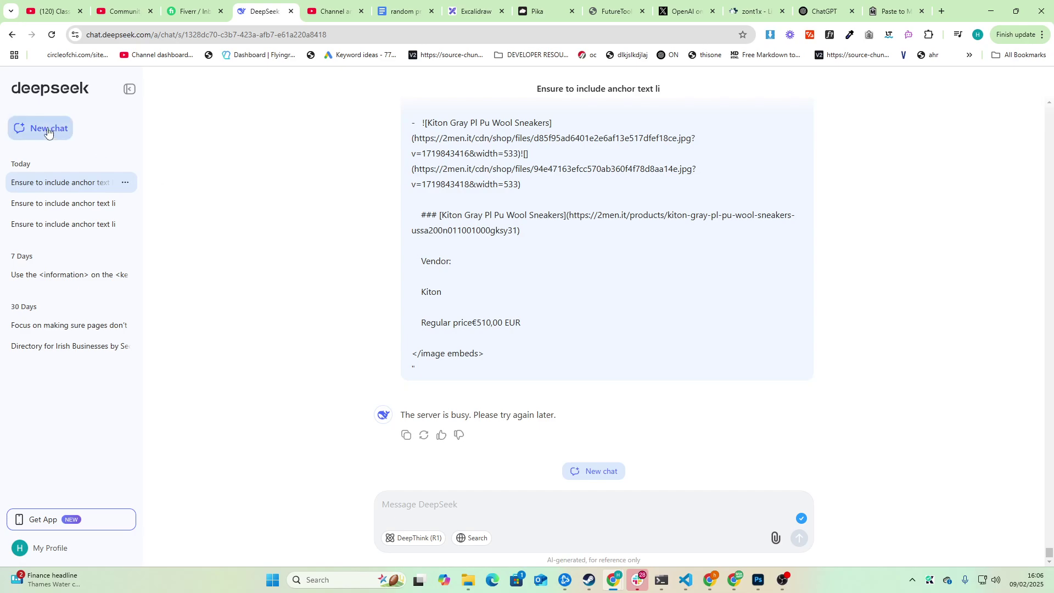
left_click(45, 130)
Check chat.deepseek.com in an incognito window, then close it.
left_click(1021, 38)
left_click(930, 142)
key("ctrl+w")
key("ctrl+shift+n")
type("chat.s")
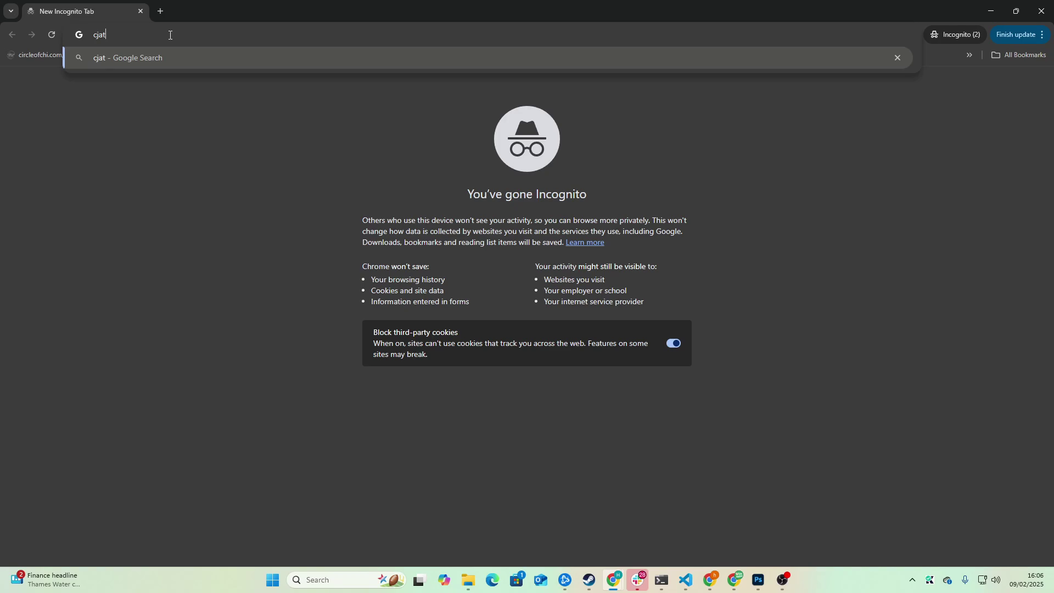
key("BackSpace")
type("deepseek.com")
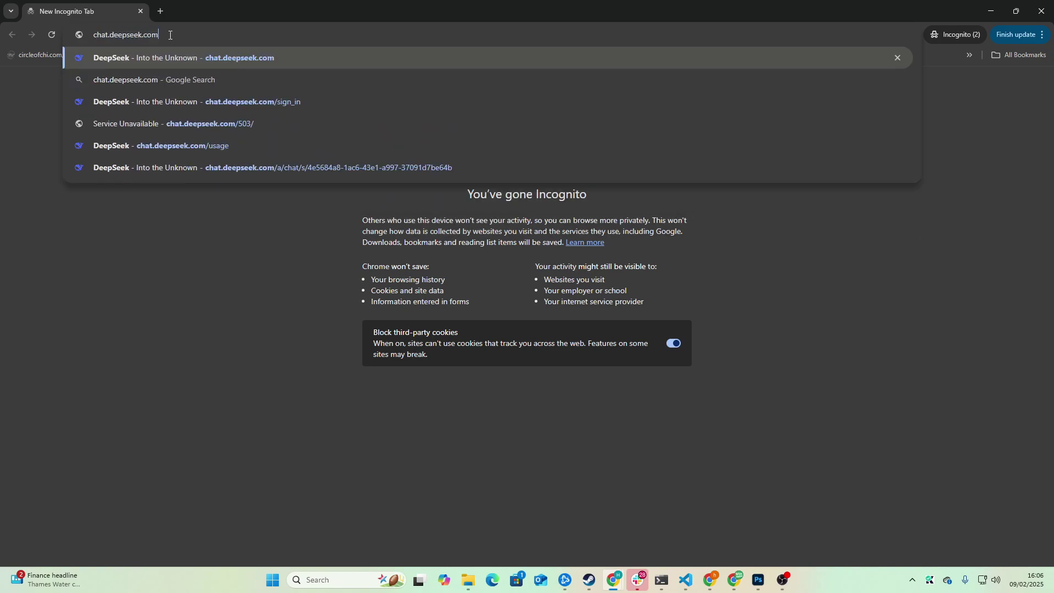
key("Return")
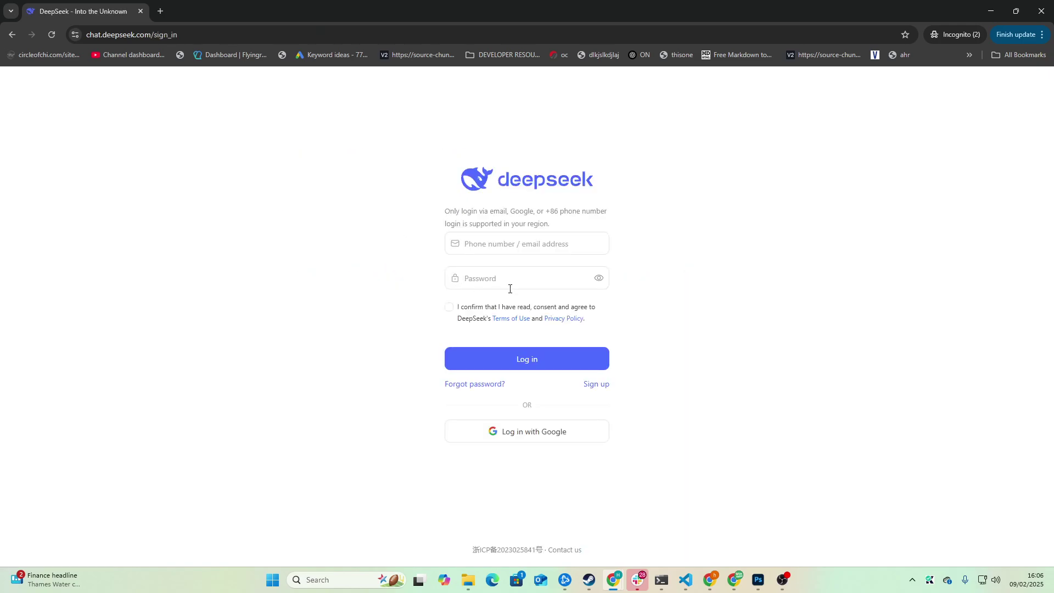
key("alt+Tab")
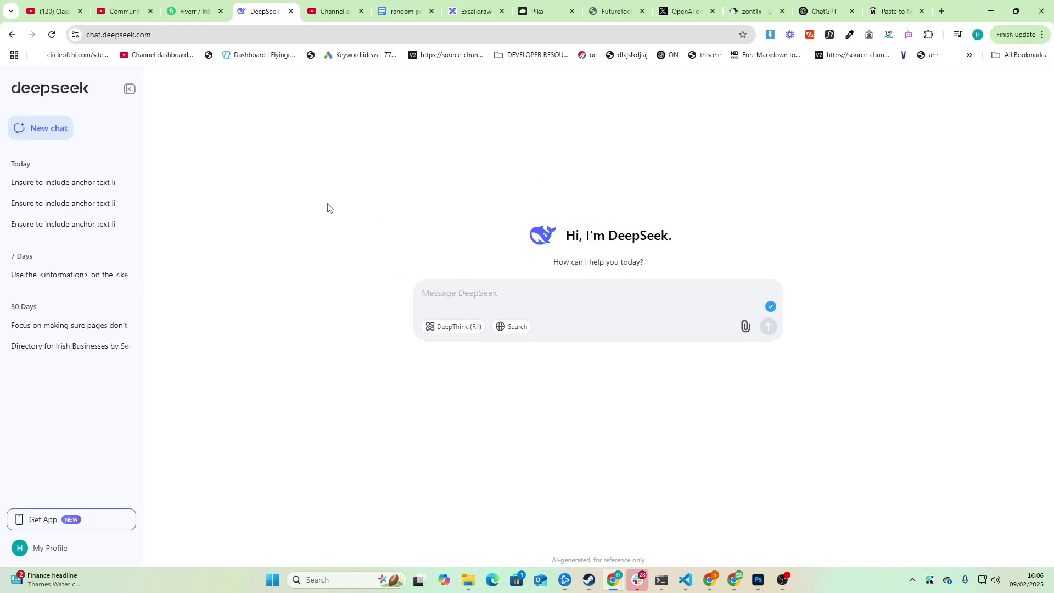
Reload DeepSeek, then paste the sneaker article prompt and send it.
key("F5")
key("ctrl+v")
key("Return")
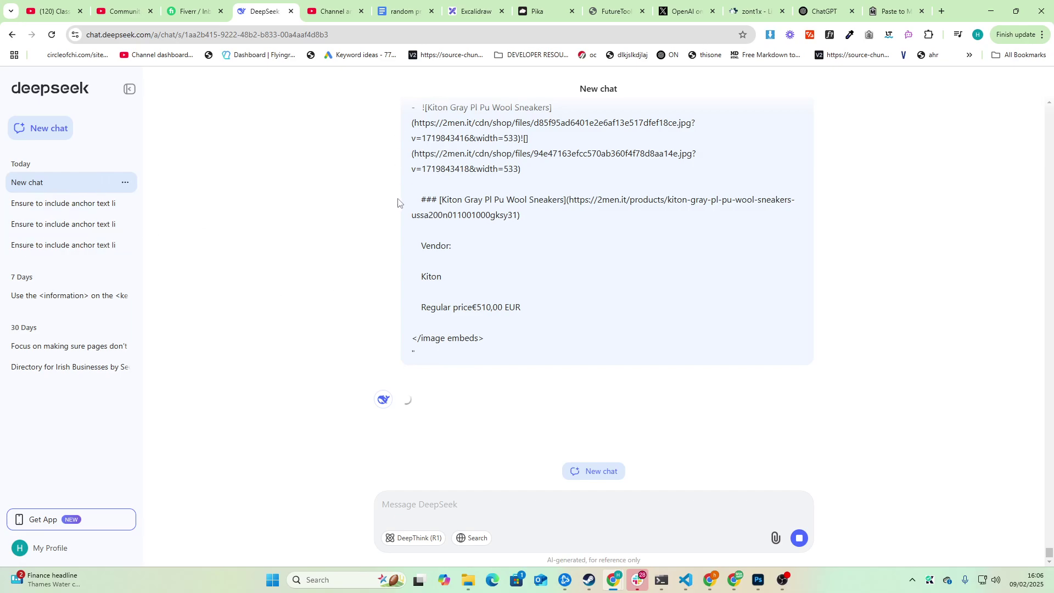
key("alt+Tab")
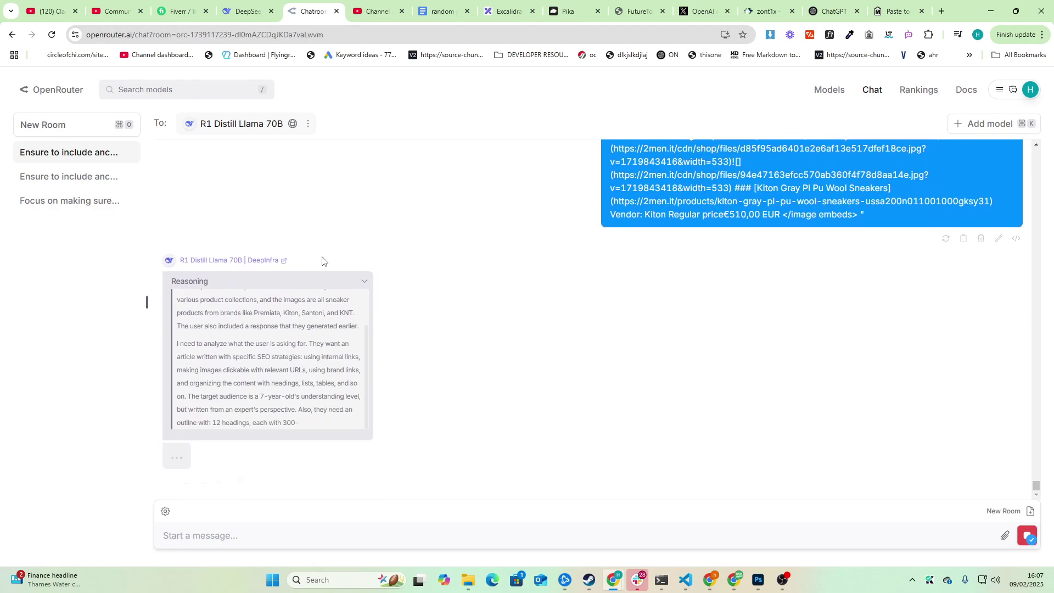
Review R1 Distill Llama 70B's reasoning, including the €200 to €770 price range line.
scroll(376, 300, "up", 1)
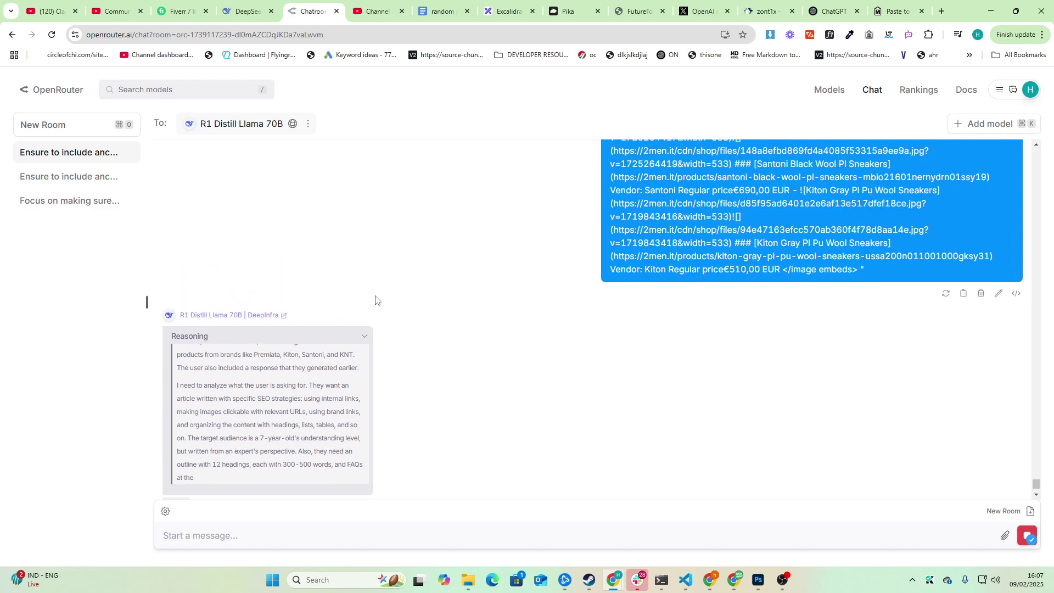
scroll(375, 300, "down", 1)
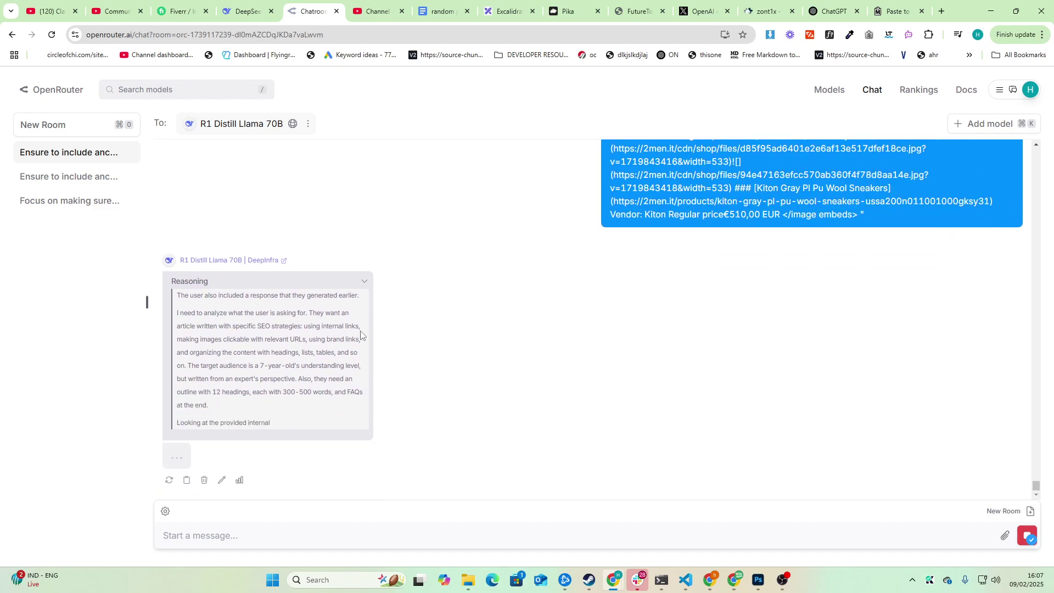
scroll(308, 356, "up", 1)
scroll(263, 379, "down", 1)
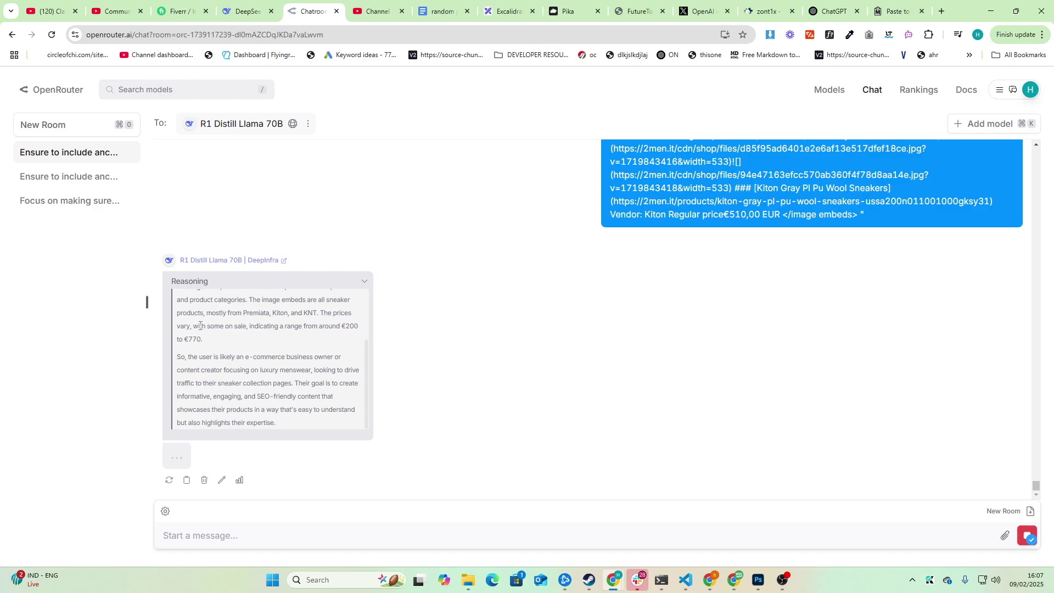
left_click_drag(204, 326, 292, 341)
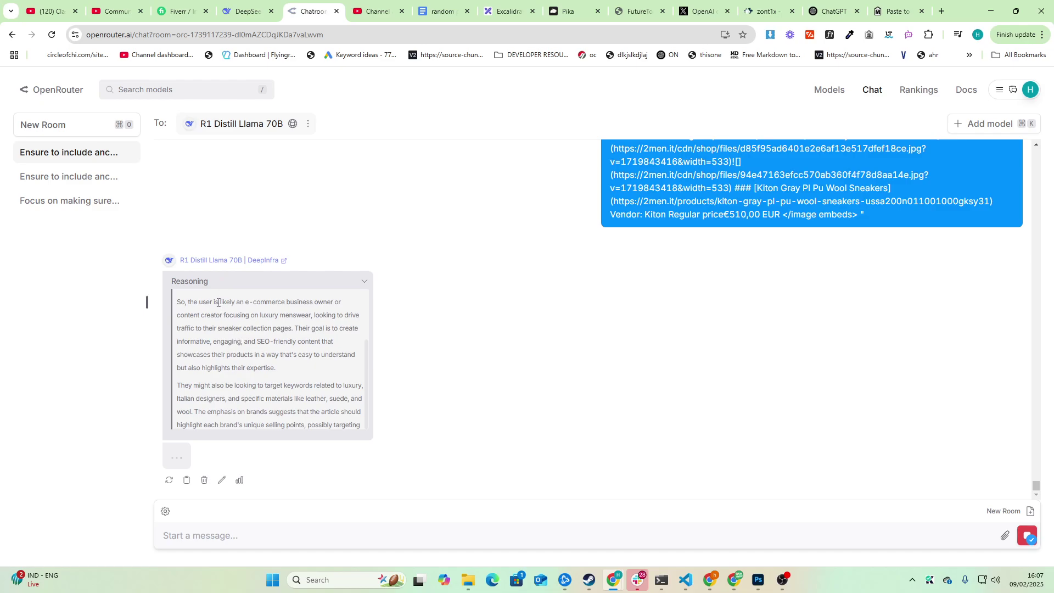
left_click_drag(218, 302, 309, 371)
left_click(234, 316)
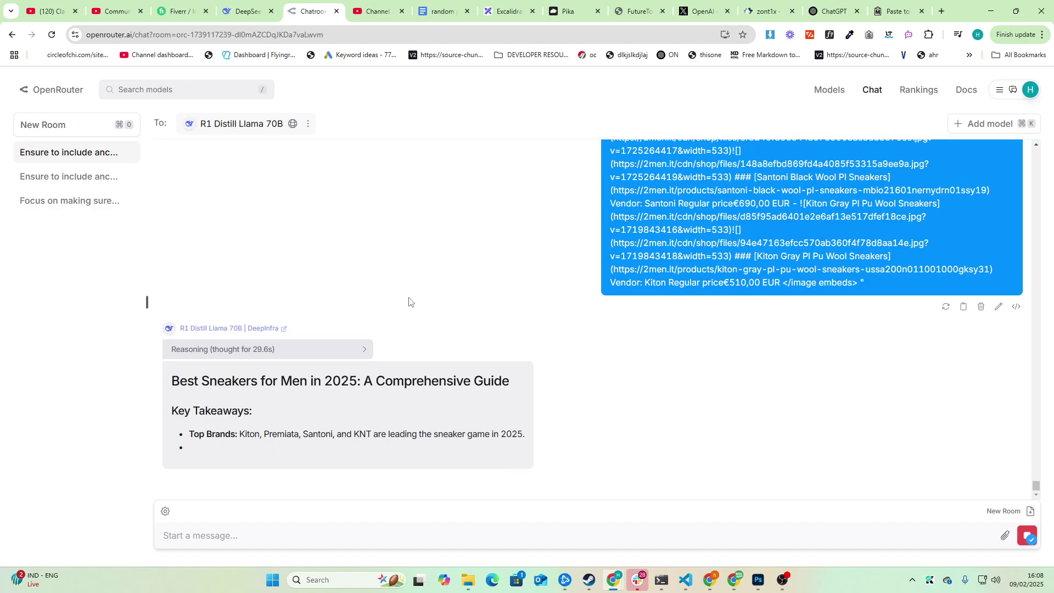
Watch the OpenRouter sneaker article start streaming and check its title line.
key("ctrl+shift+Tab")
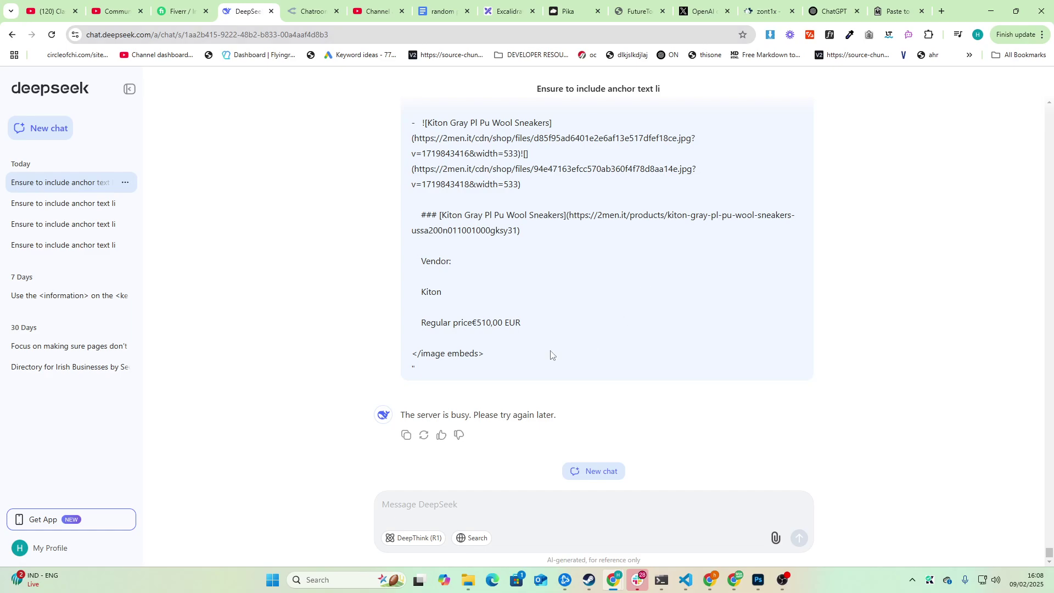
left_click(309, 11)
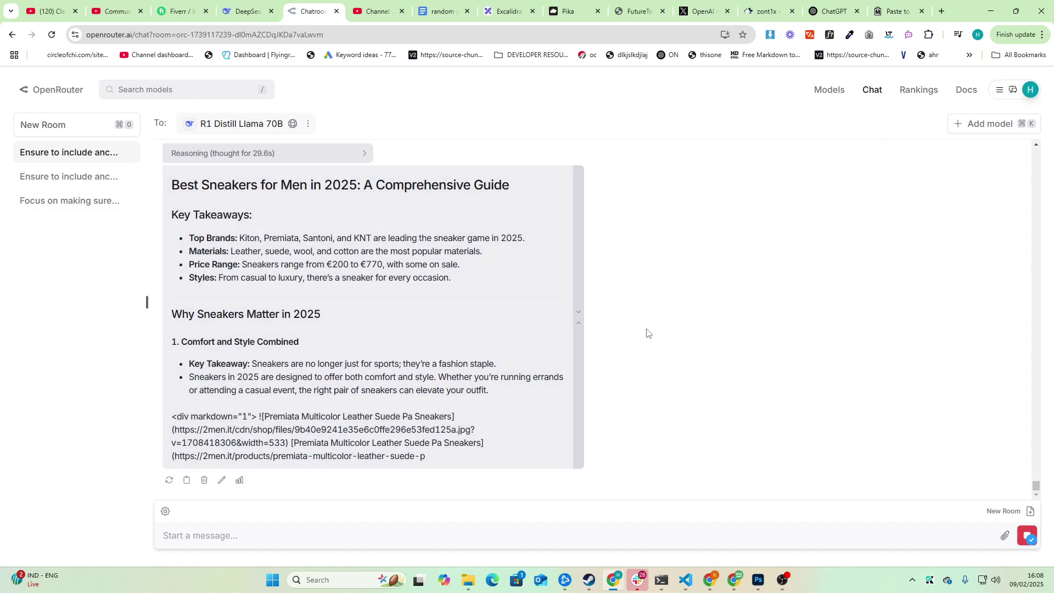
scroll(354, 357, "up", 10)
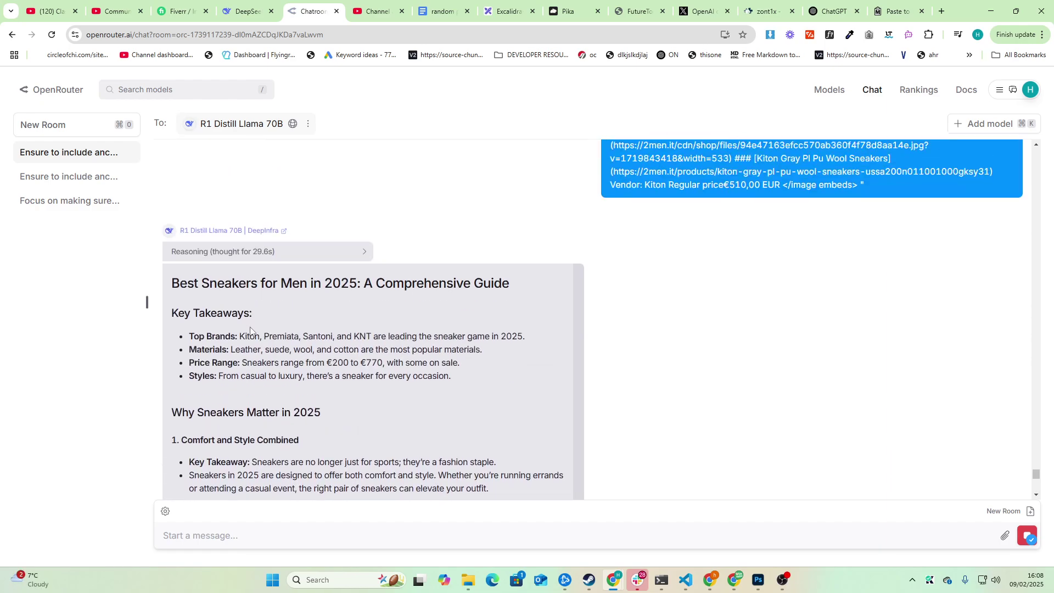
left_click_drag(172, 278, 507, 294)
left_click(508, 294)
triple_click(445, 284)
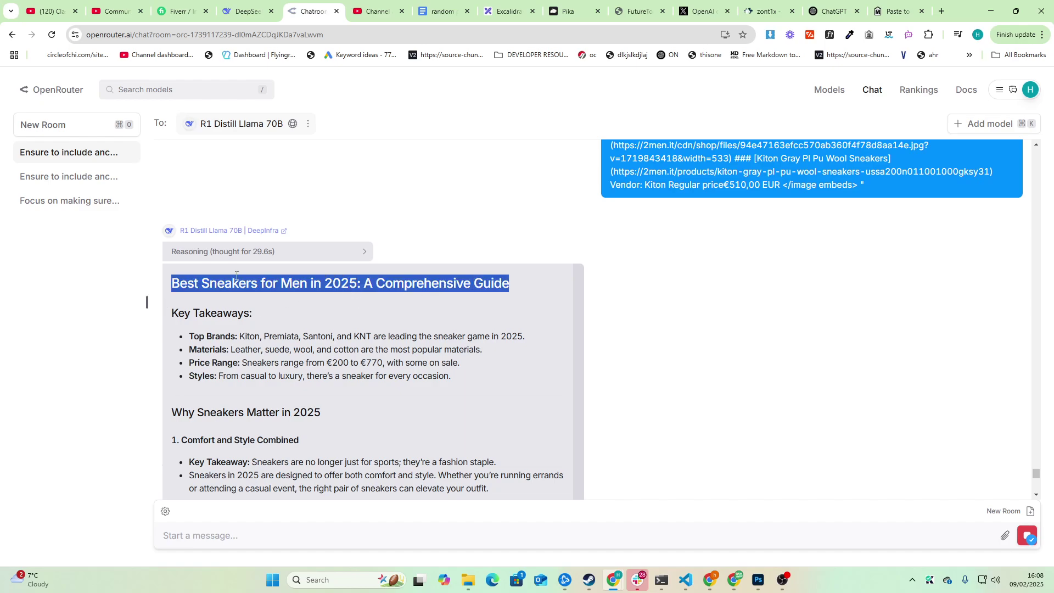
left_click(254, 325)
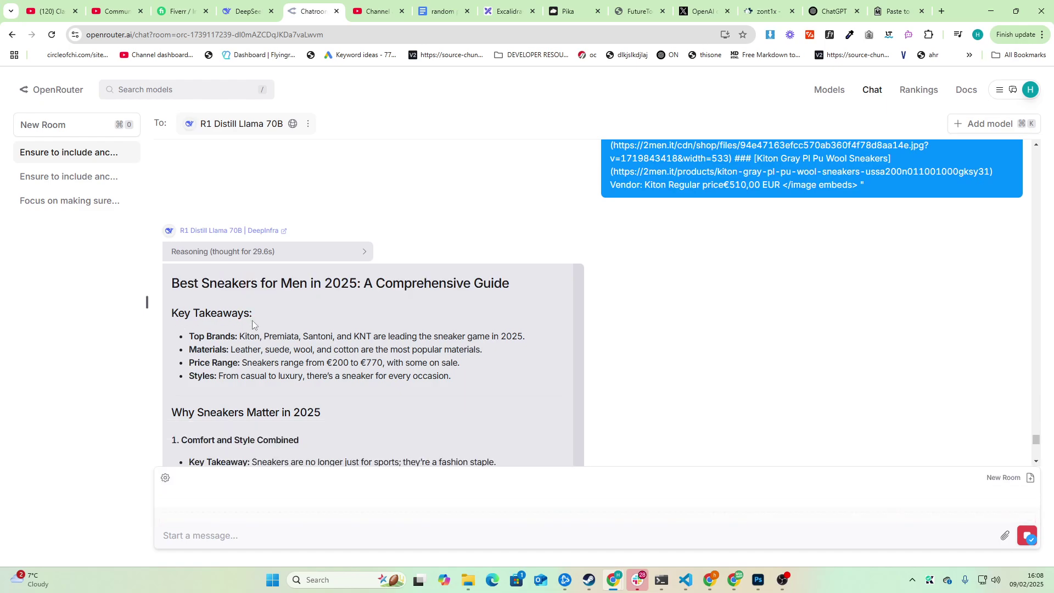
Scroll through the growing body of the OpenRouter sneaker article.
scroll(267, 346, "down", 2)
scroll(185, 330, "down", 1)
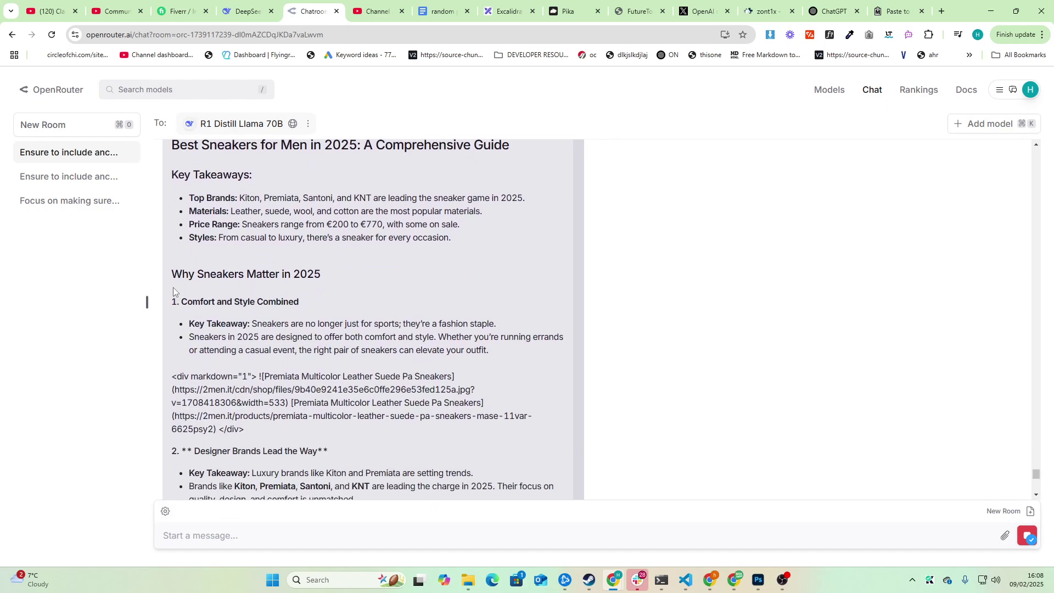
left_click_drag(171, 273, 325, 336)
left_click(315, 332)
scroll(315, 333, "down", 9)
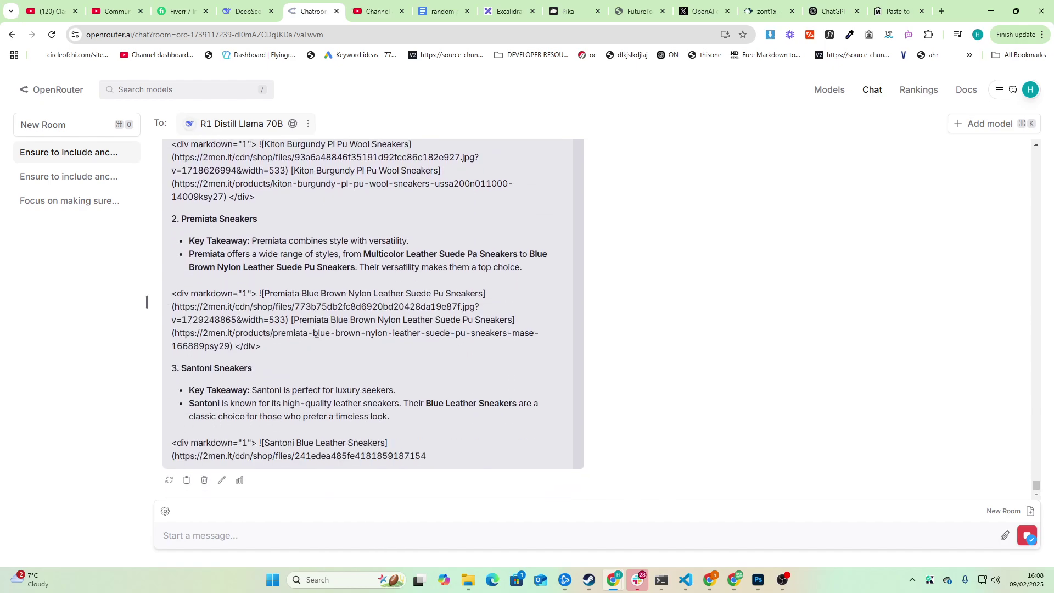
scroll(355, 343, "up", 2)
scroll(374, 351, "up", 10)
scroll(376, 353, "down", 3)
Paste the long SEO prompt into DeepSeek's message box and send it again.
left_click(277, 9)
left_click(296, 9)
left_click(262, 4)
left_click(512, 492)
key("ctrl+v")
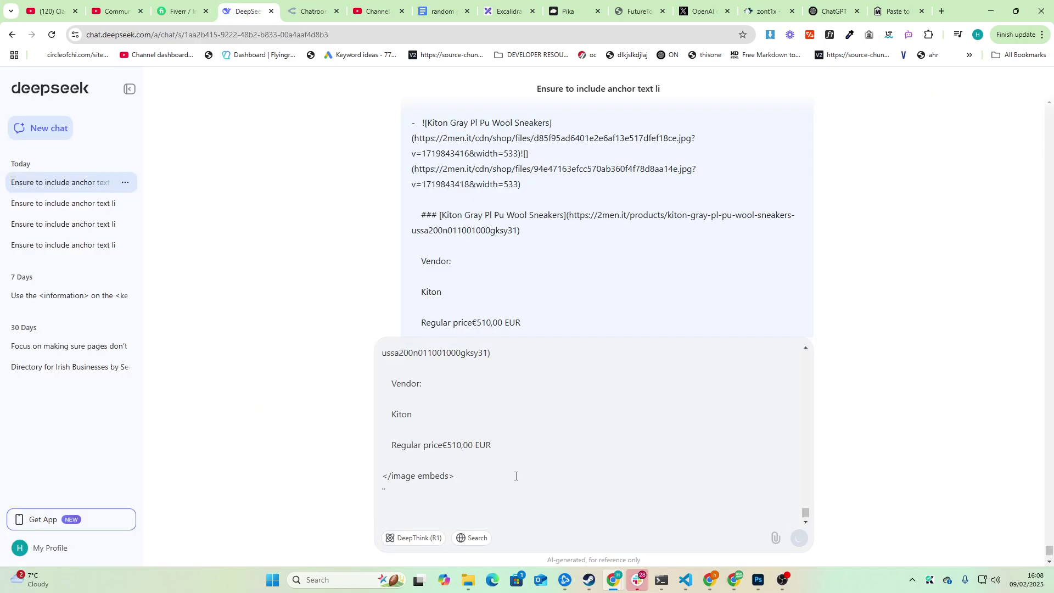
key("Return")
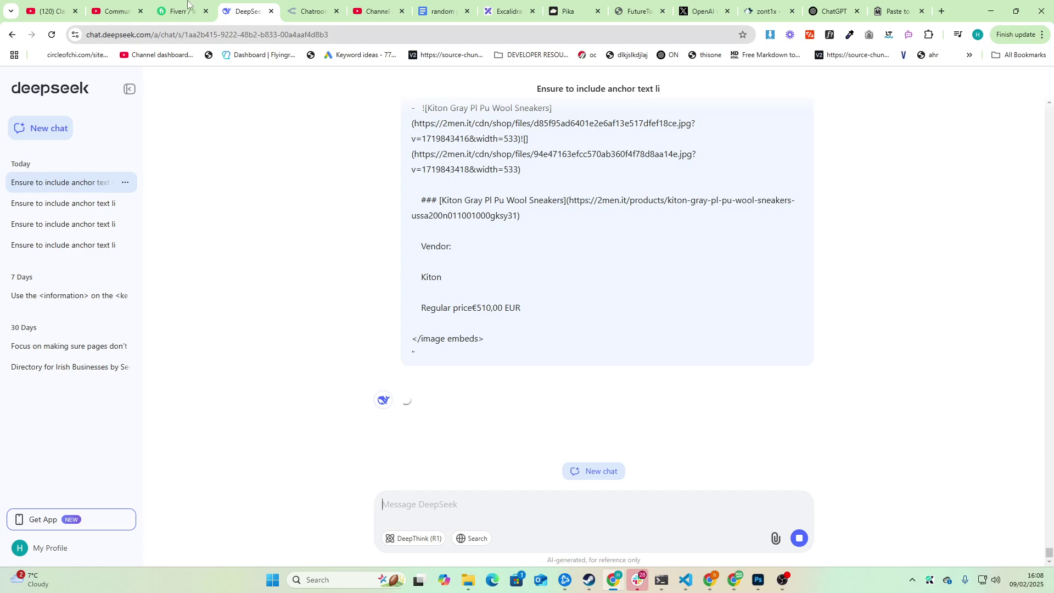
Check OpenRouter's progress, then bring up the random prompt document.
left_click(335, 4)
scroll(416, 388, "down", 20)
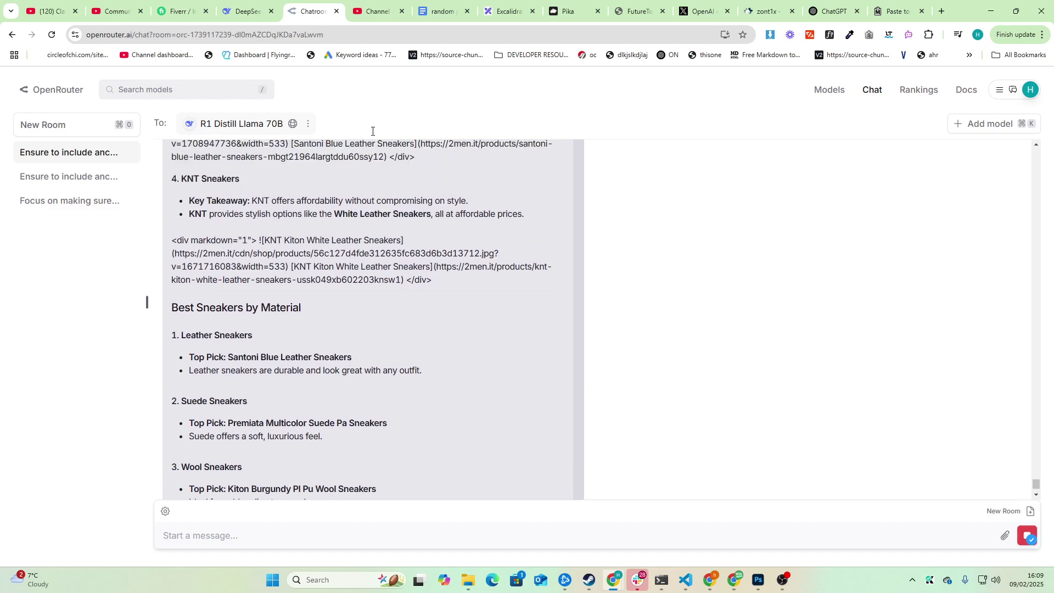
left_click(442, 11)
scroll(490, 306, "up", 10)
Add an instruction to internally link to the website with keyword rich anchor text after 'example'.
left_click(559, 317)
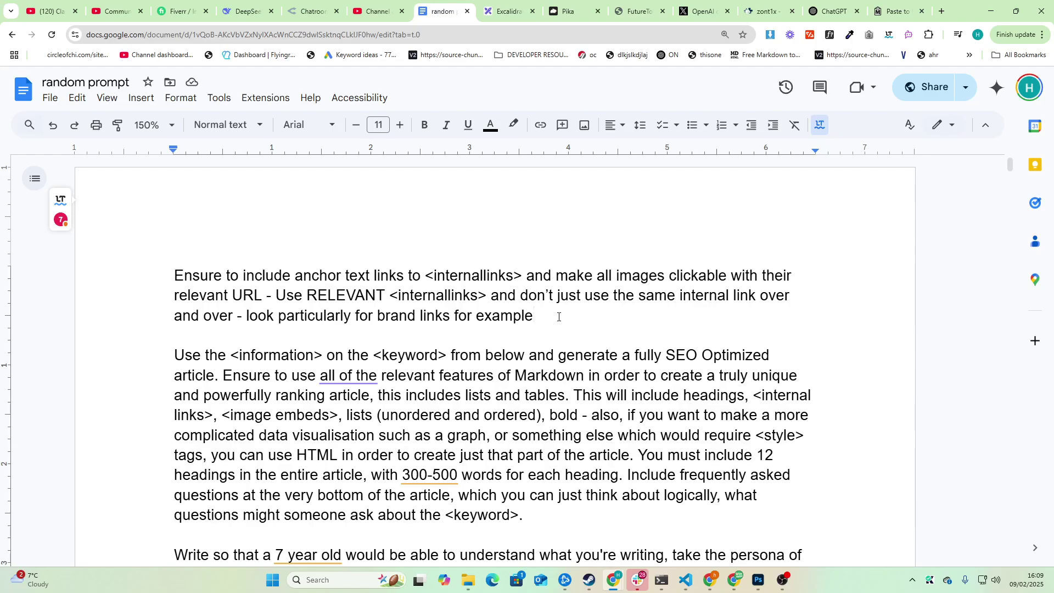
type(". Make sure to ")
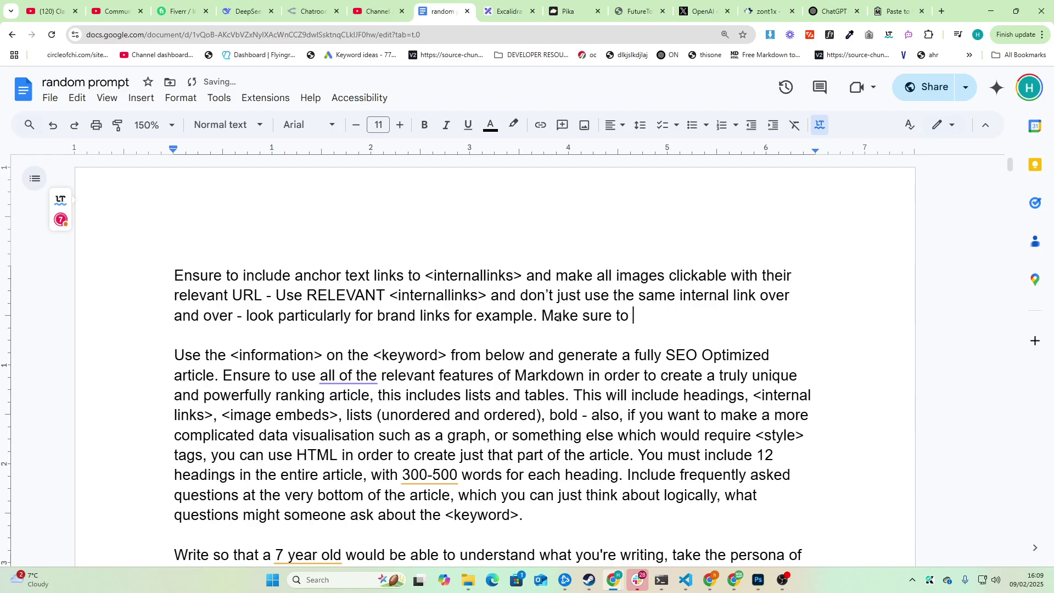
type("internally link to the website with a")
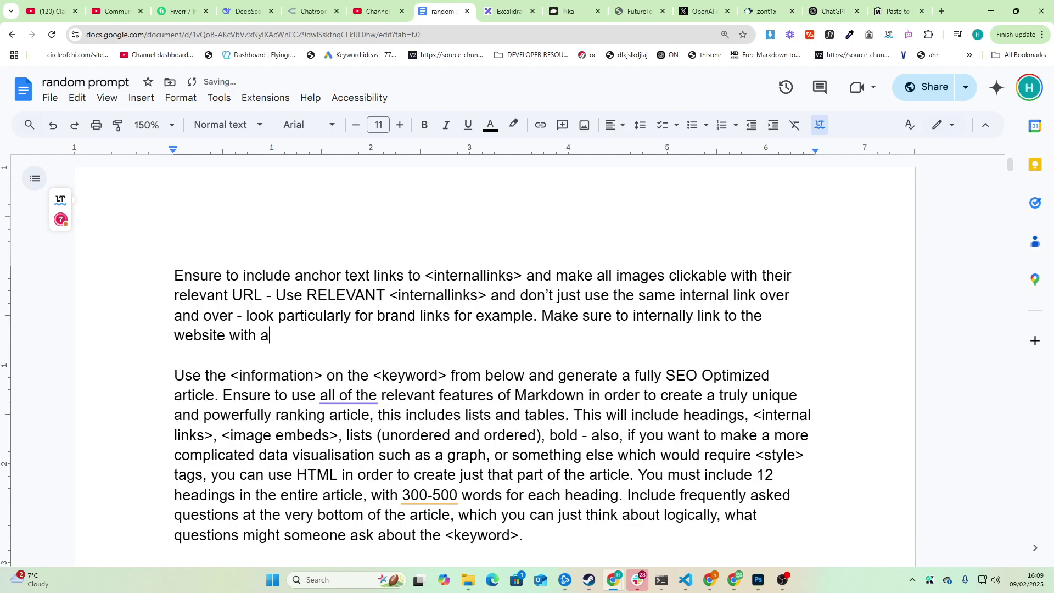
key("BackSpace")
type("e")
key("BackSpace")
type("keyword rich anchor text")
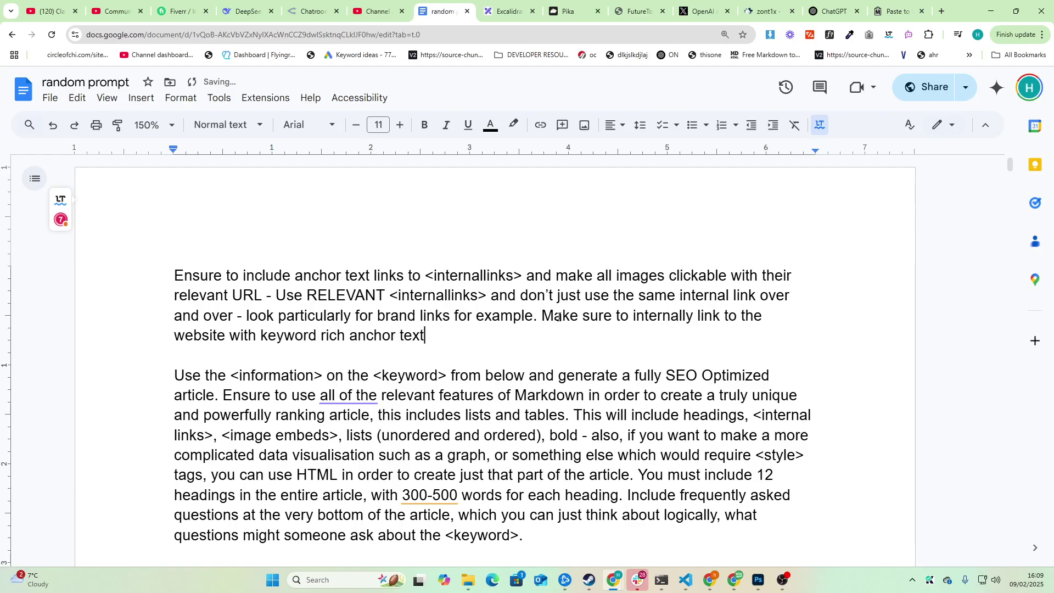
type("example")
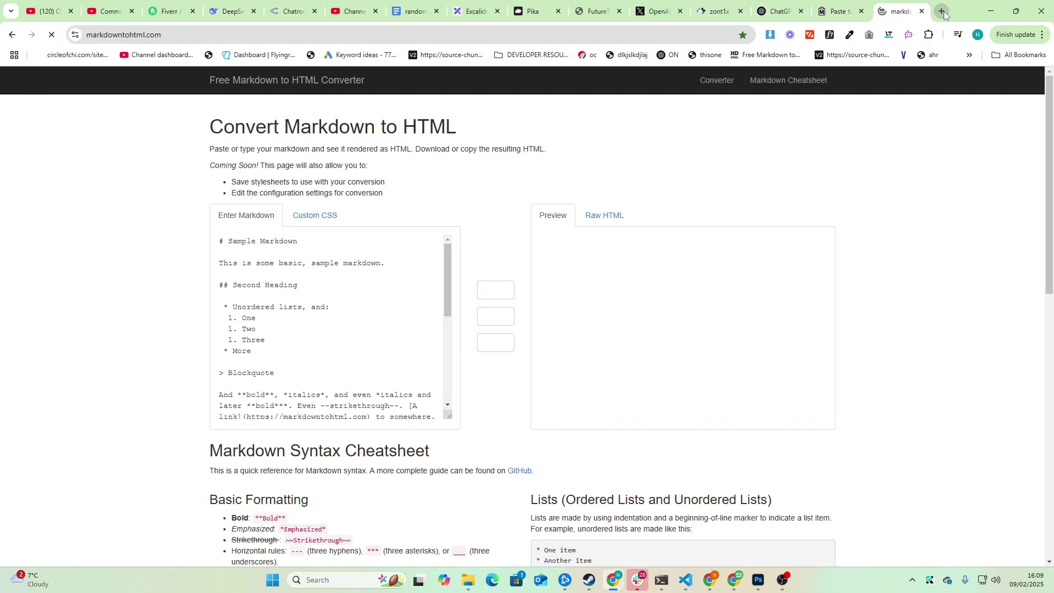
Paste a sample Markdown link and change it to [BRAND_NAME](LINK_TO_BRAND_PAGE).
scroll(309, 458, "down", 6)
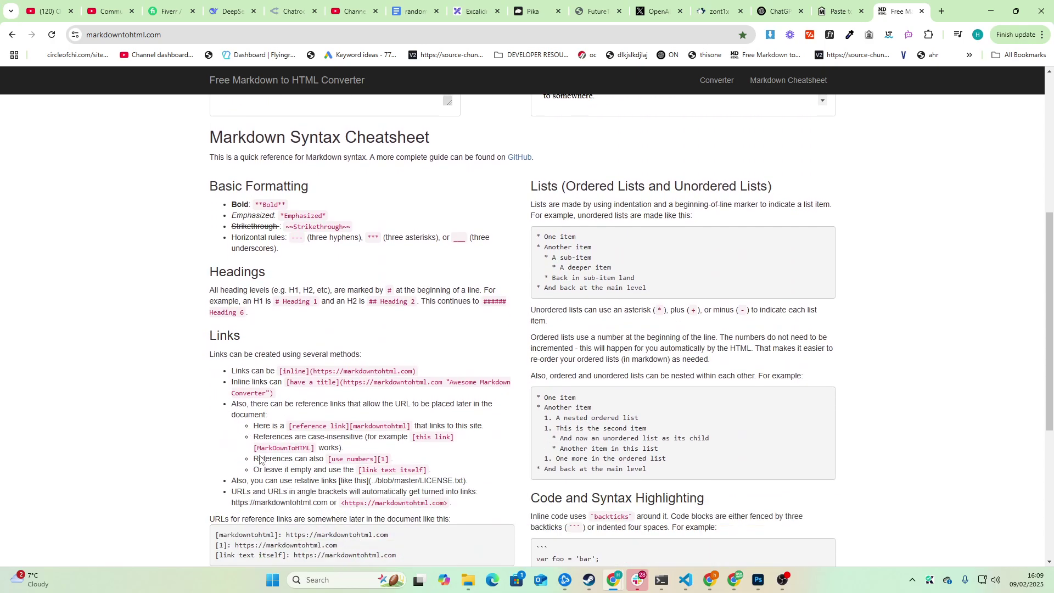
left_click_drag(416, 355, 278, 355)
key("ctrl+c")
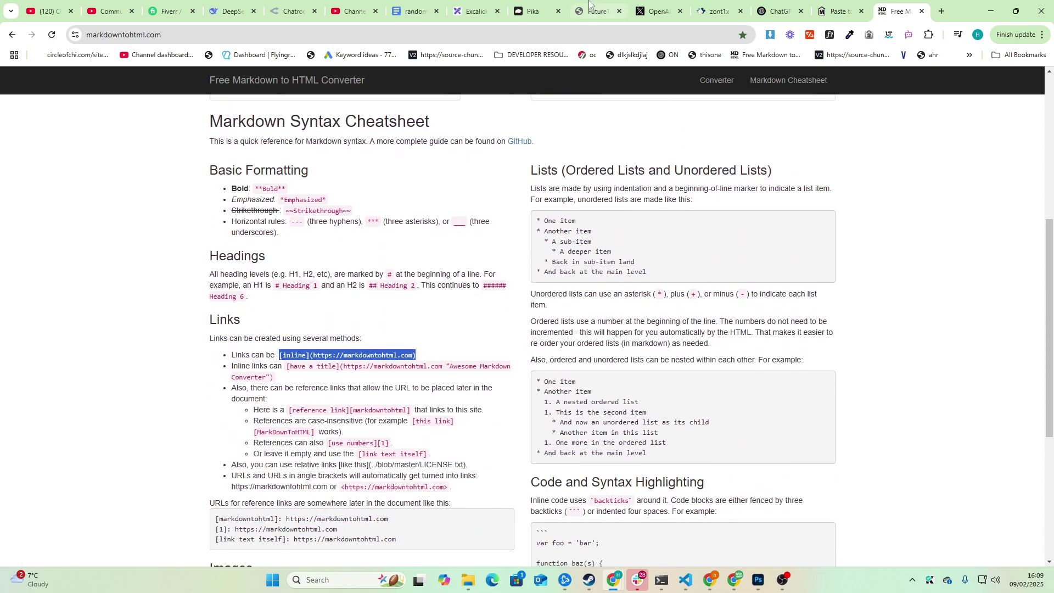
left_click(421, 4)
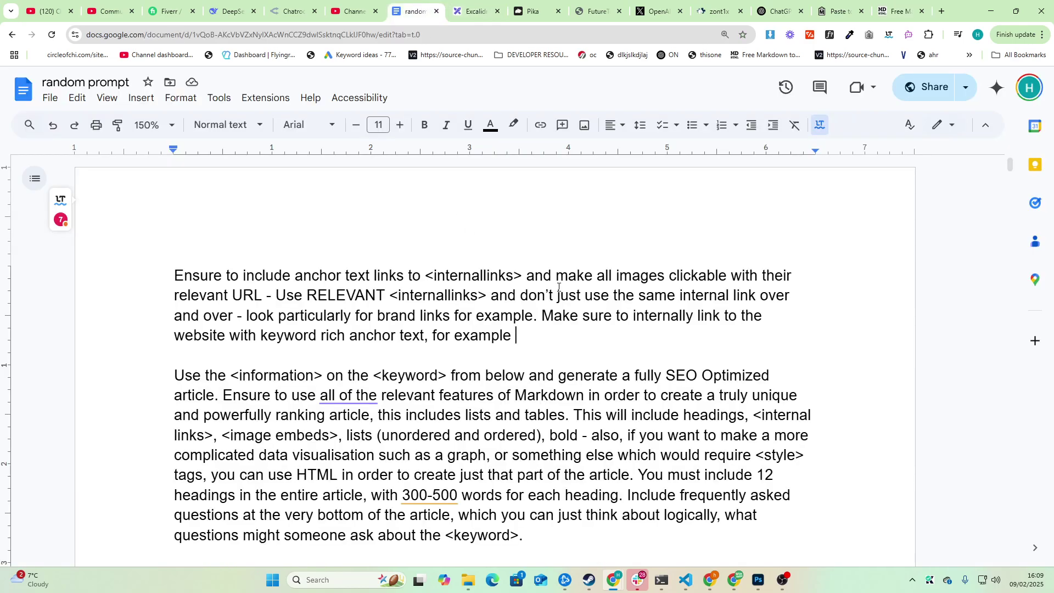
key("ctrl+v")
double_click(539, 334)
type("BRAND_NAM")
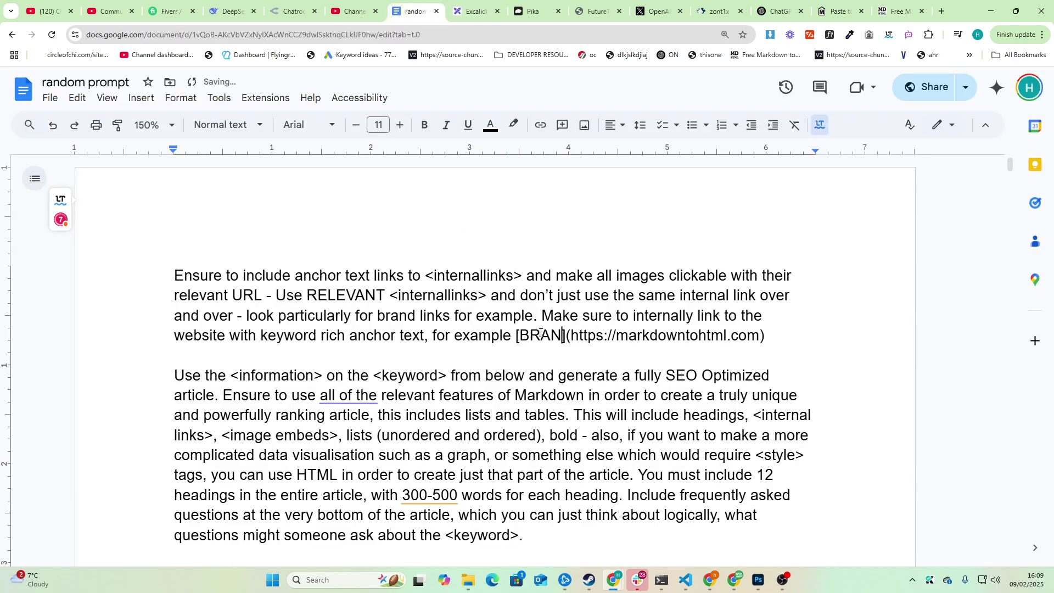
type("E")
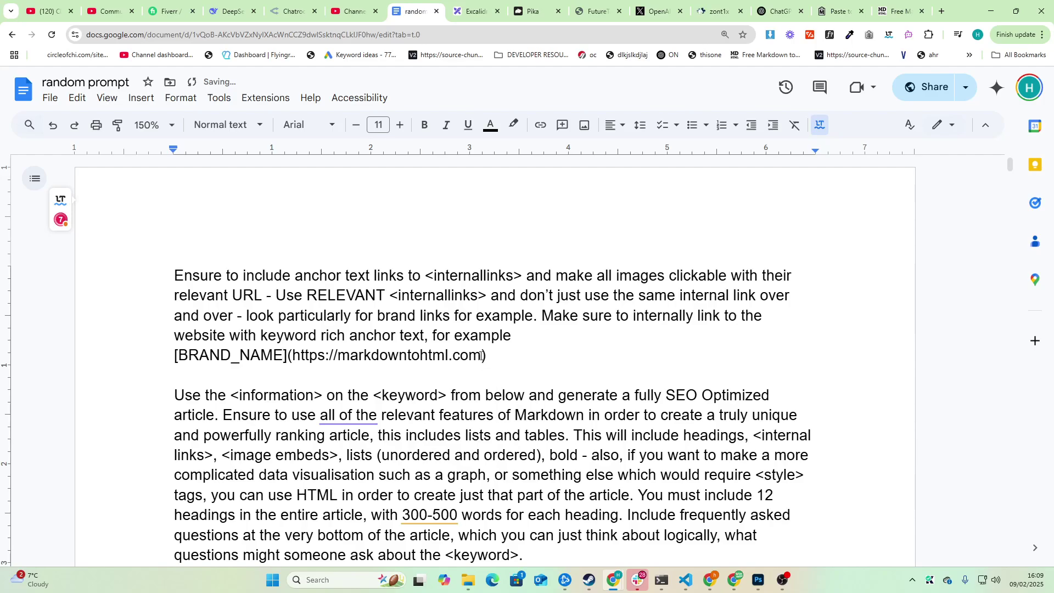
left_click_drag(482, 356, 295, 356)
type("LINK_TO_BR")
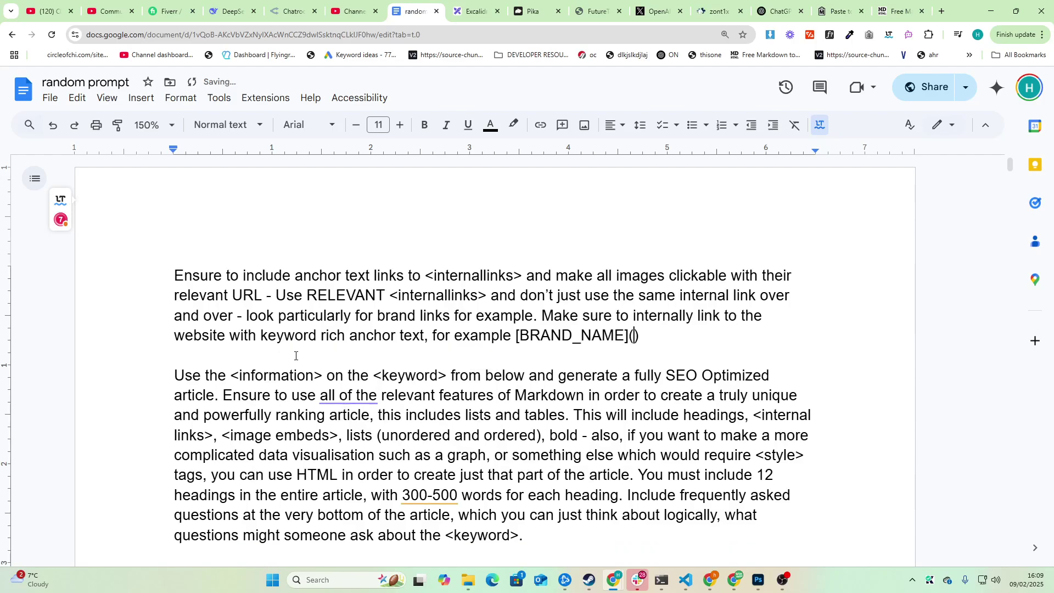
type("AND_PAGE")
Undo an accidental select-all and glance at the DeepSeek and YouTube tabs before returning.
key("ctrl+a")
left_click(776, 345)
left_click(236, 10)
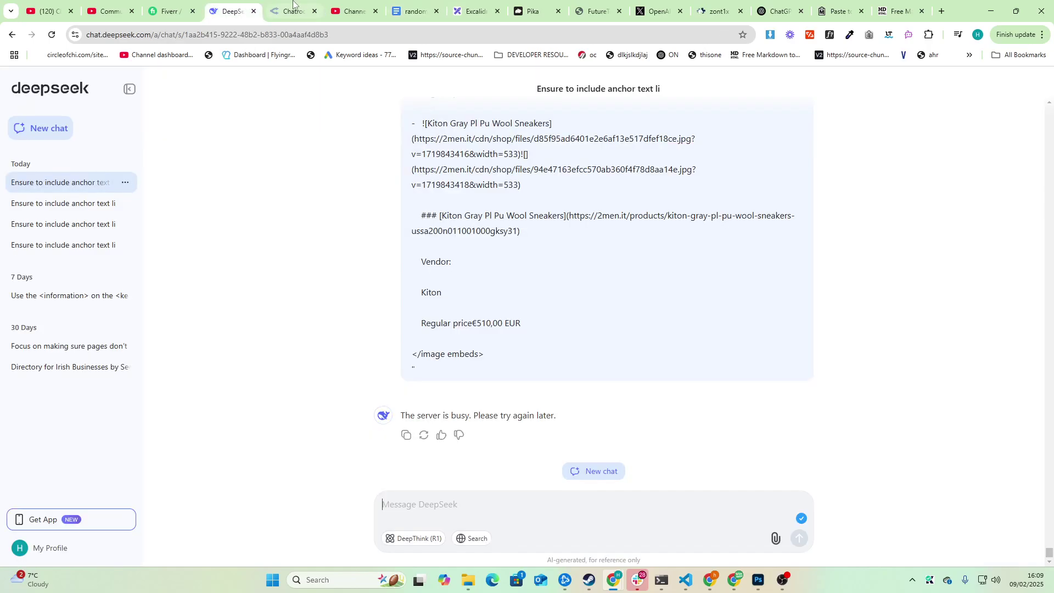
left_click(351, 11)
left_click(414, 8)
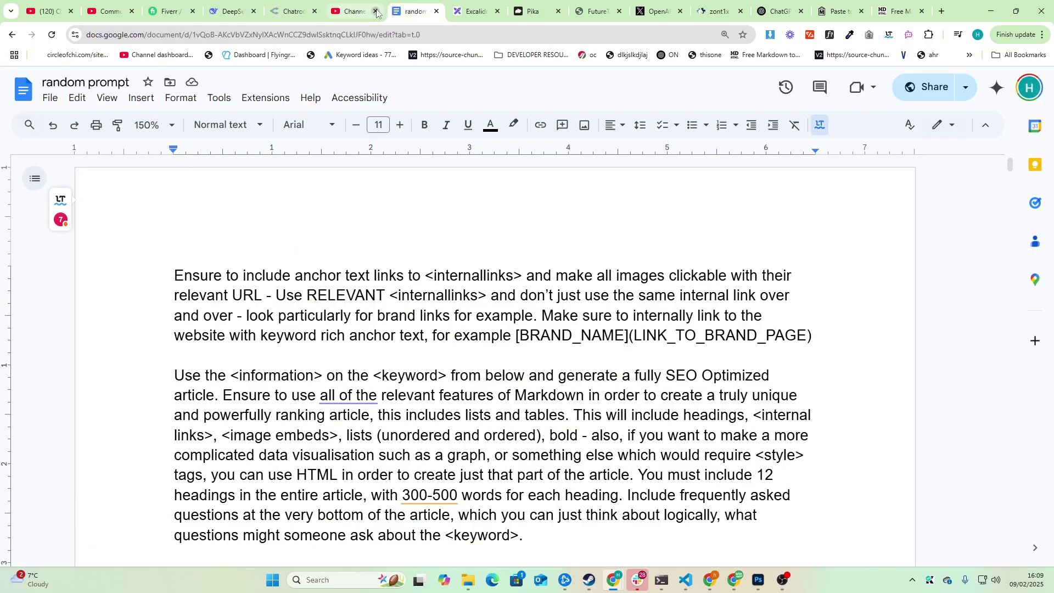
Close the YouTube channel tab and copy the entire updated prompt.
left_click(376, 11)
key("ctrl+a")
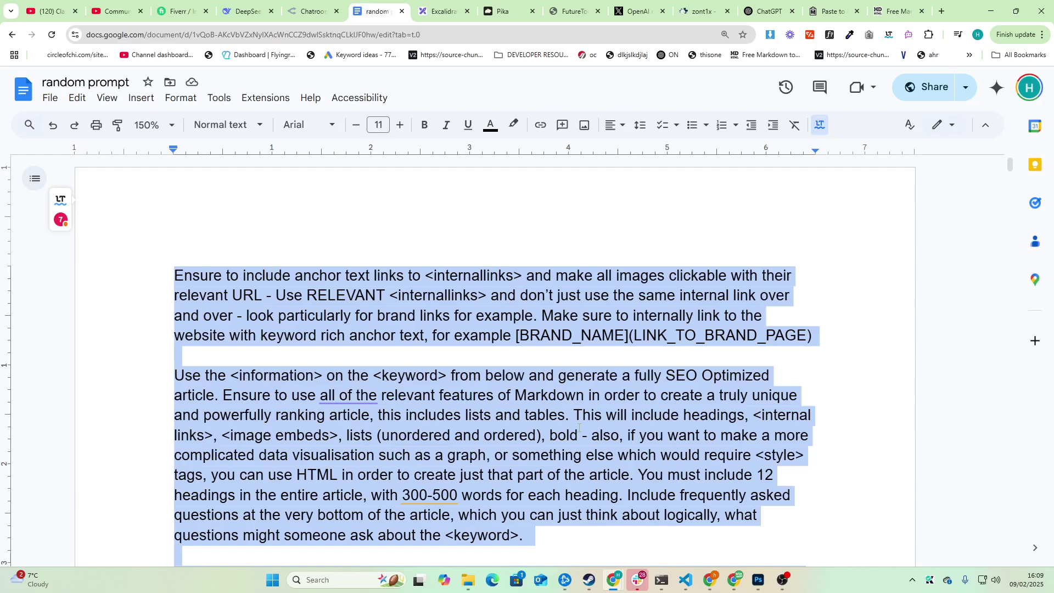
key("ctrl+c")
Scroll through the finished OpenRouter sneaker article, then go to the DeepSeek chat.
key("ctrl+shift+Tab")
scroll(462, 392, "down", 10)
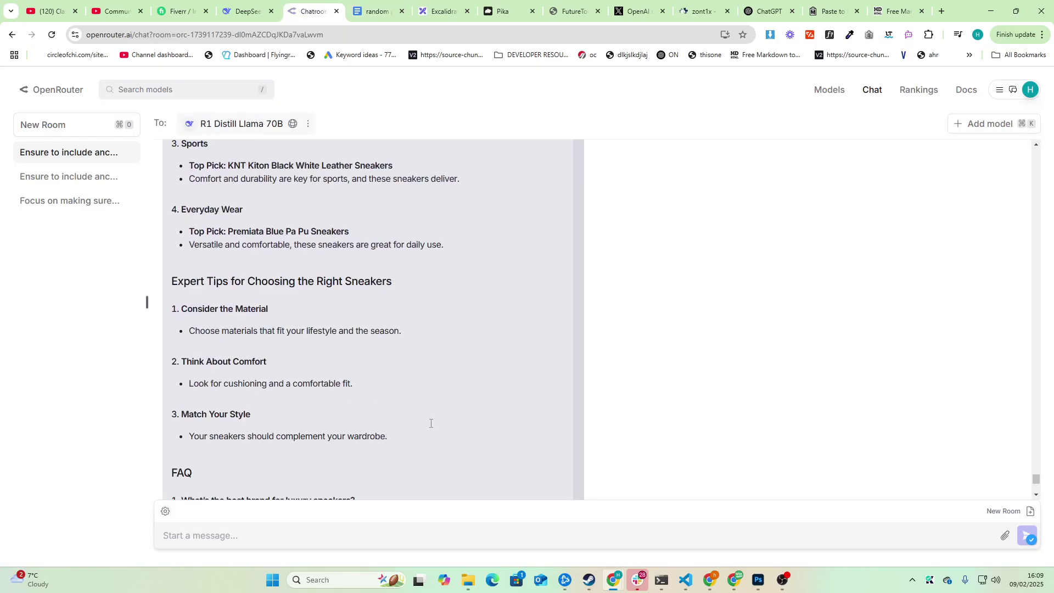
scroll(431, 423, "down", 5)
scroll(314, 424, "up", 15)
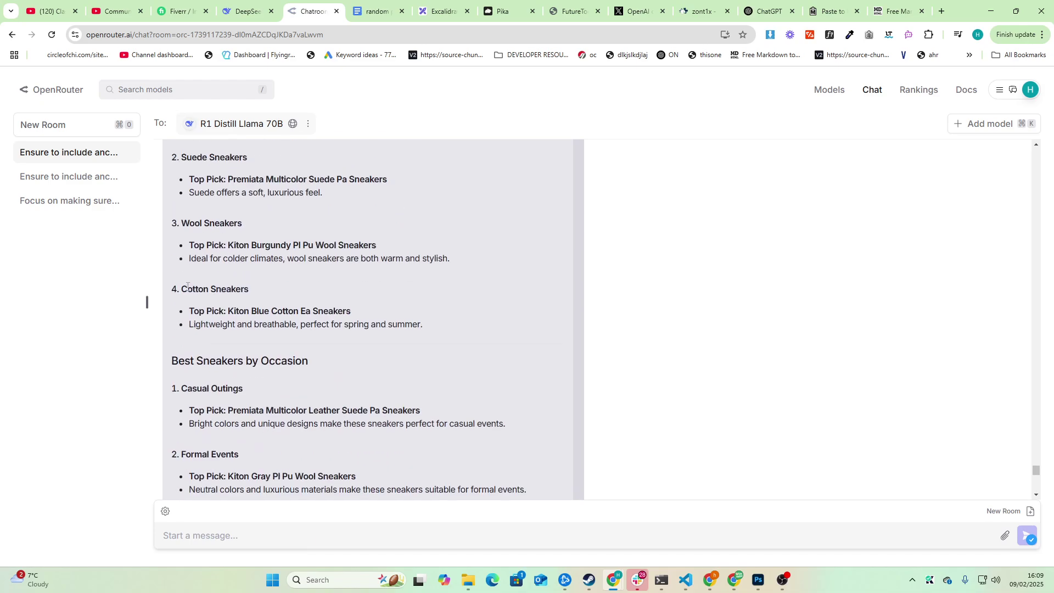
left_click_drag(195, 206, 358, 328)
scroll(358, 329, "up", 4)
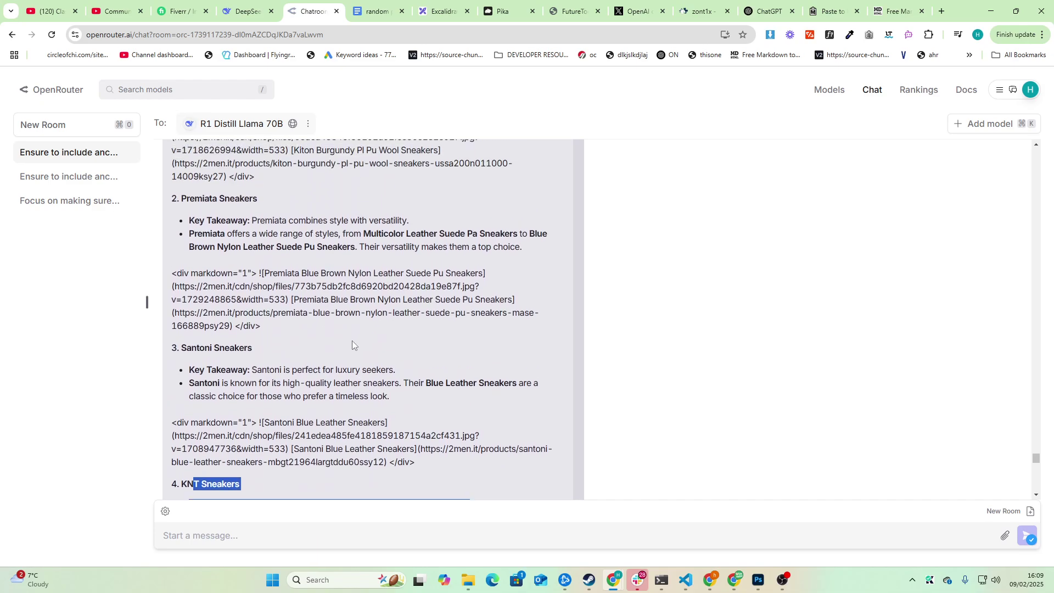
left_click(349, 352)
left_click(241, 11)
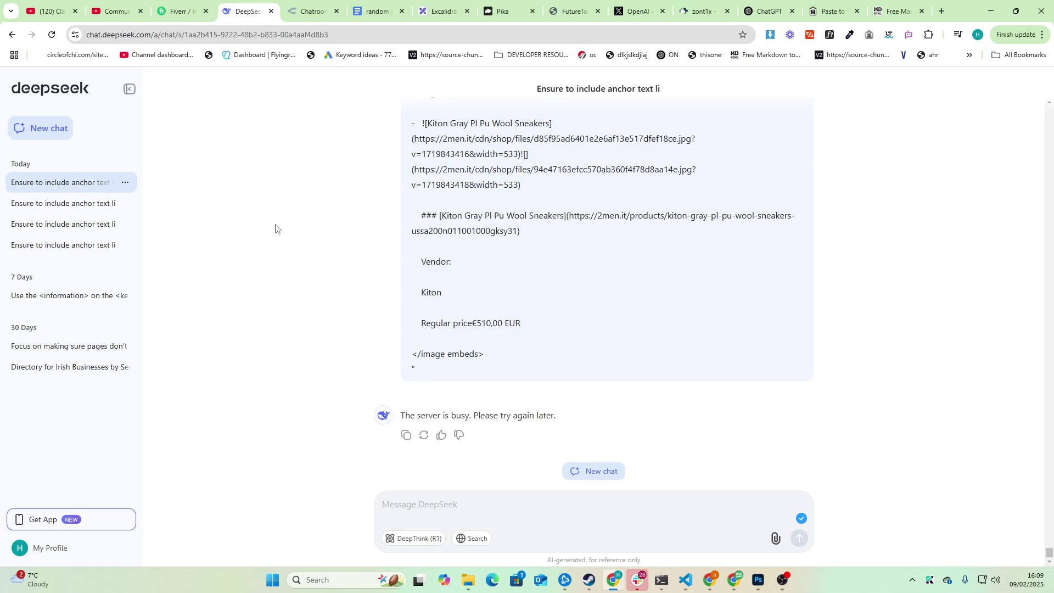
scroll(514, 312, "up", 6)
Open the latest sneakers chat and check the article title and five Key Takeaways.
left_click(17, 204)
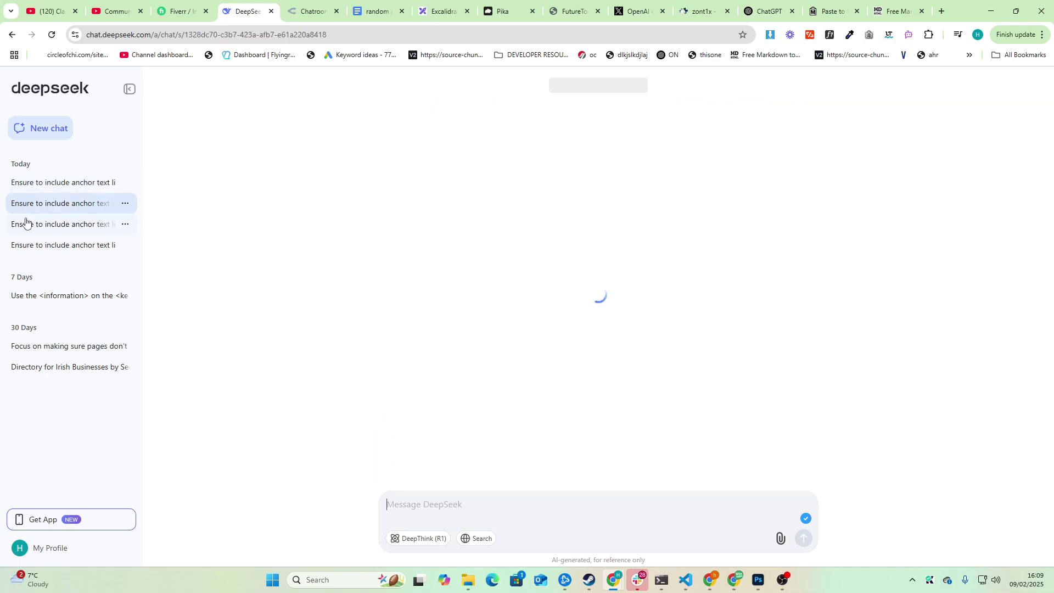
left_click(22, 224)
left_click(42, 244)
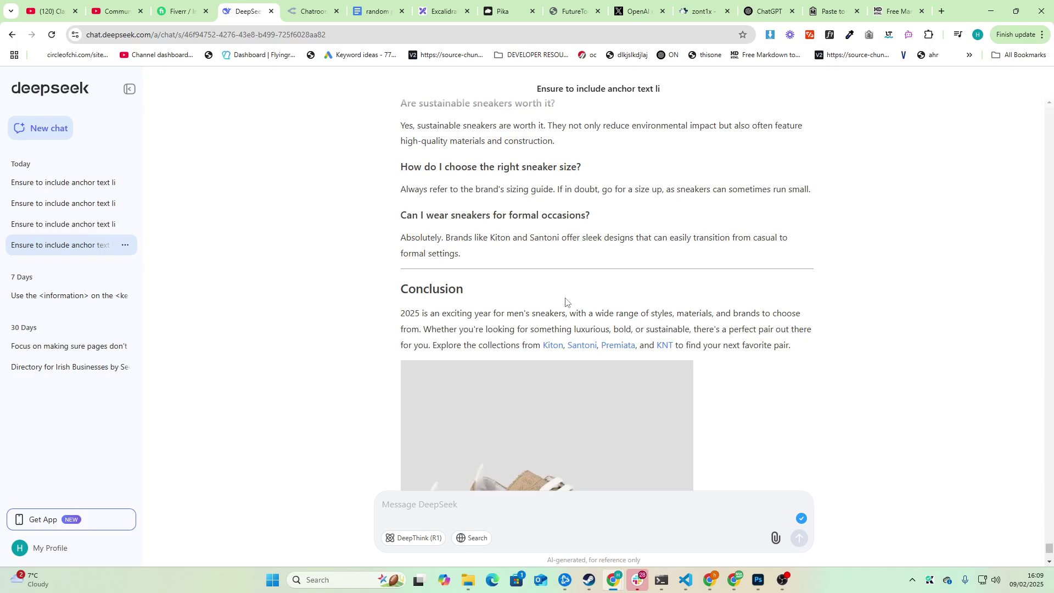
scroll(572, 306, "up", 15)
scroll(676, 312, "up", 20)
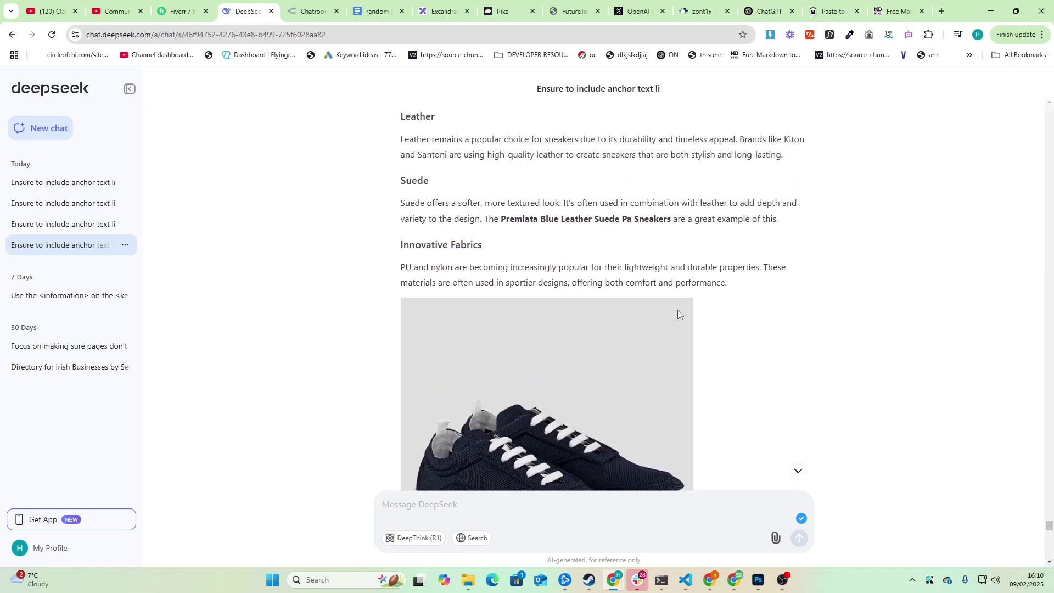
scroll(678, 314, "down", 5)
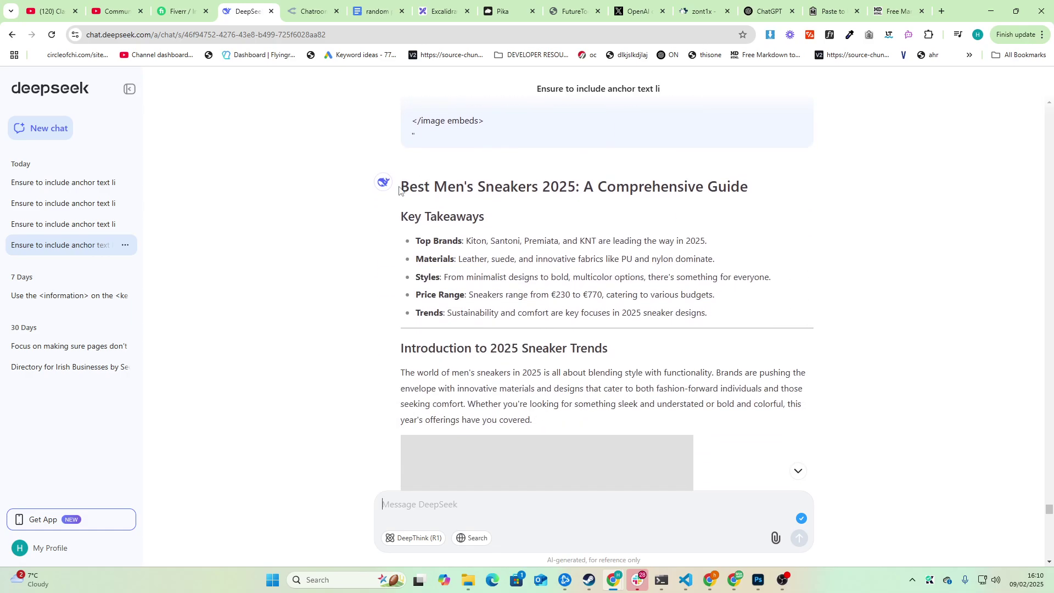
left_click_drag(399, 190, 759, 203)
left_click_drag(390, 223, 750, 314)
Read through the Introduction to 2025 Sneaker Trends and the Kiton and Santoni paragraphs.
scroll(749, 313, "down", 1)
left_click_drag(736, 258, 390, 132)
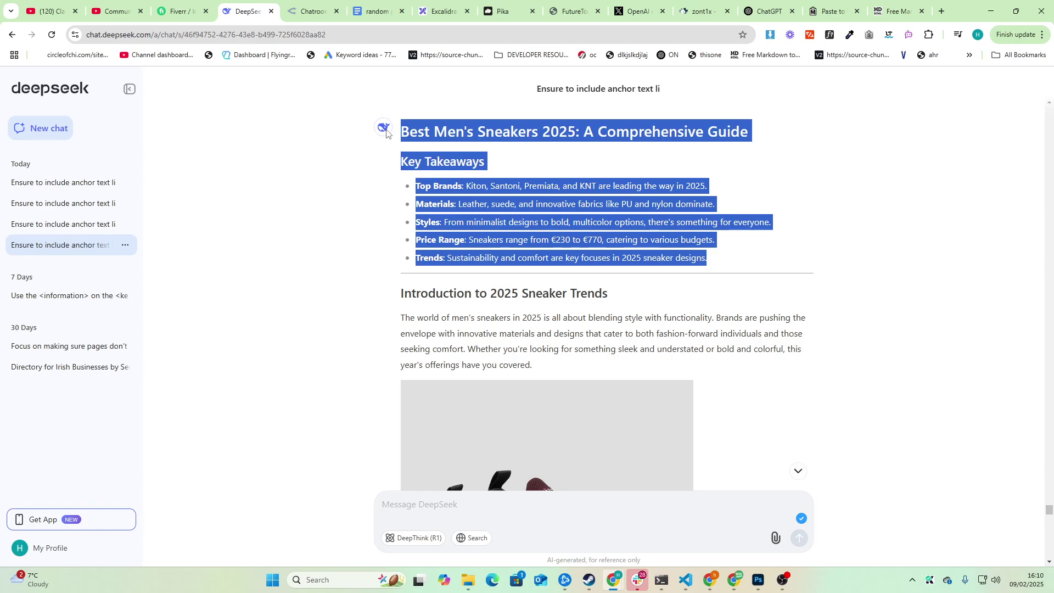
scroll(386, 132, "down", 2)
left_click_drag(394, 179, 578, 228)
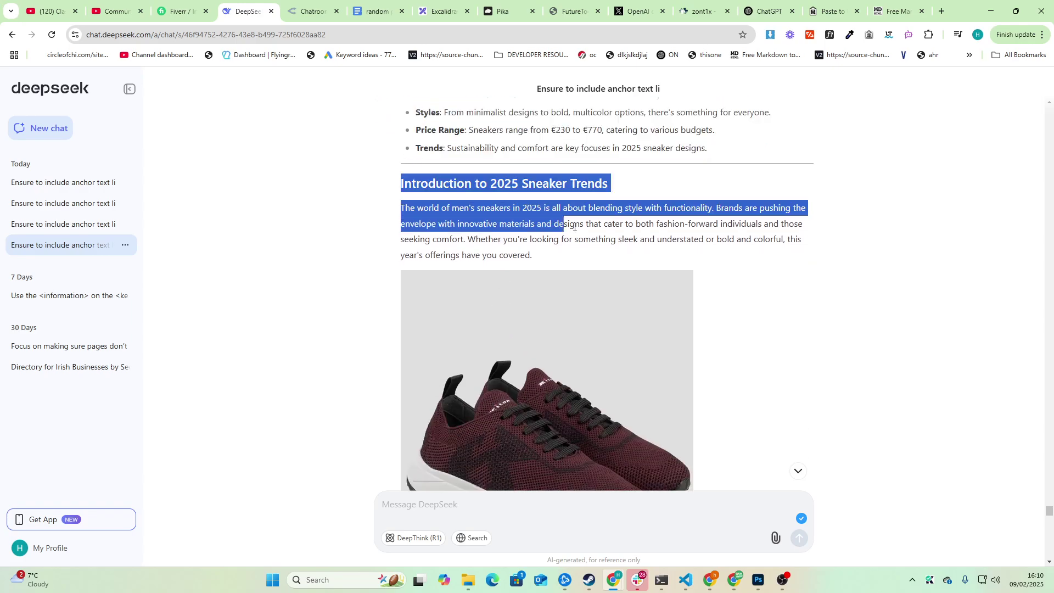
triple_click(543, 187)
scroll(537, 199, "down", 4)
scroll(537, 201, "down", 5)
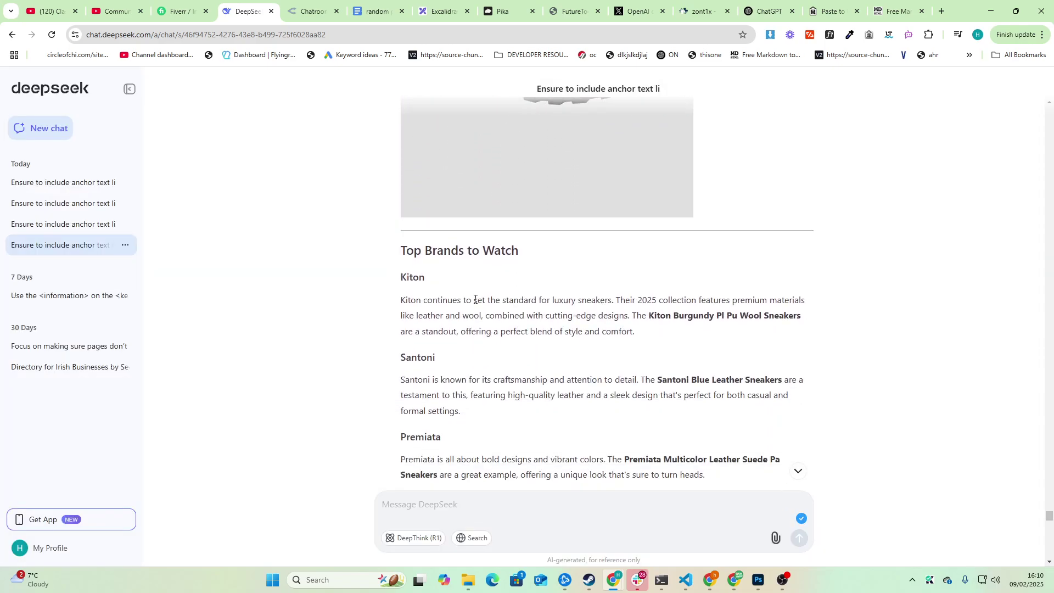
left_click_drag(379, 251, 606, 310)
left_click(606, 311)
scroll(635, 311, "down", 2)
left_click_drag(551, 222, 782, 269)
left_click(313, 175)
Scroll to the end of the sneakers reply and copy the whole response.
scroll(314, 175, "down", 1)
scroll(544, 291, "down", 10)
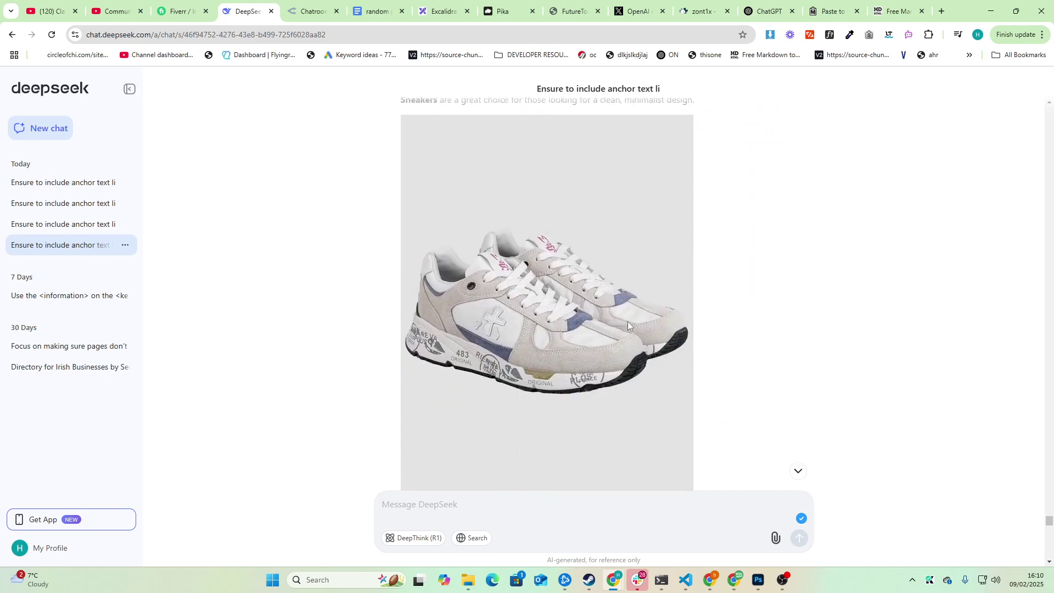
scroll(698, 358, "down", 8)
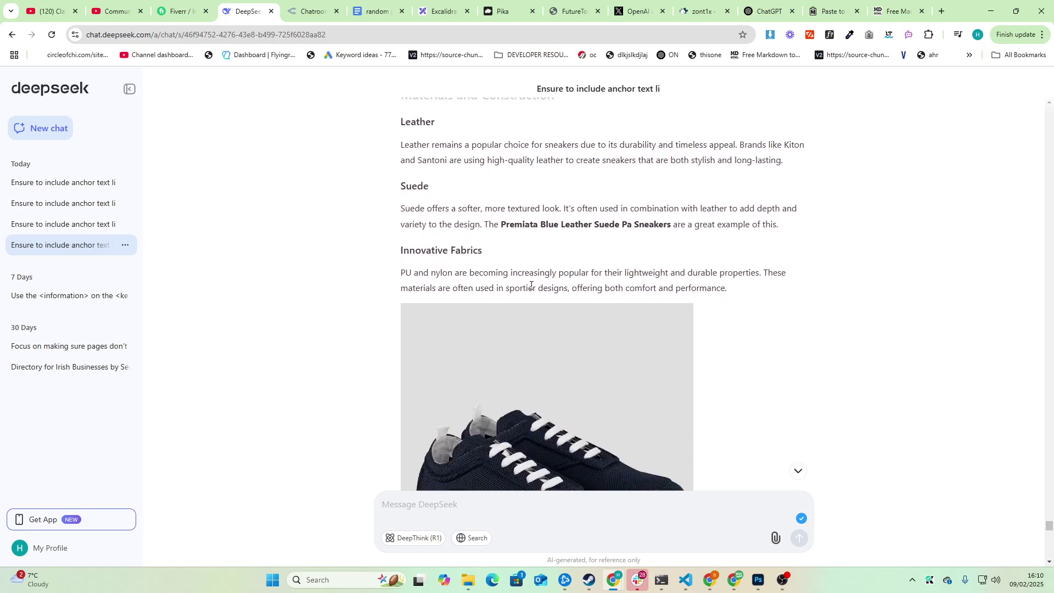
scroll(498, 259, "down", 15)
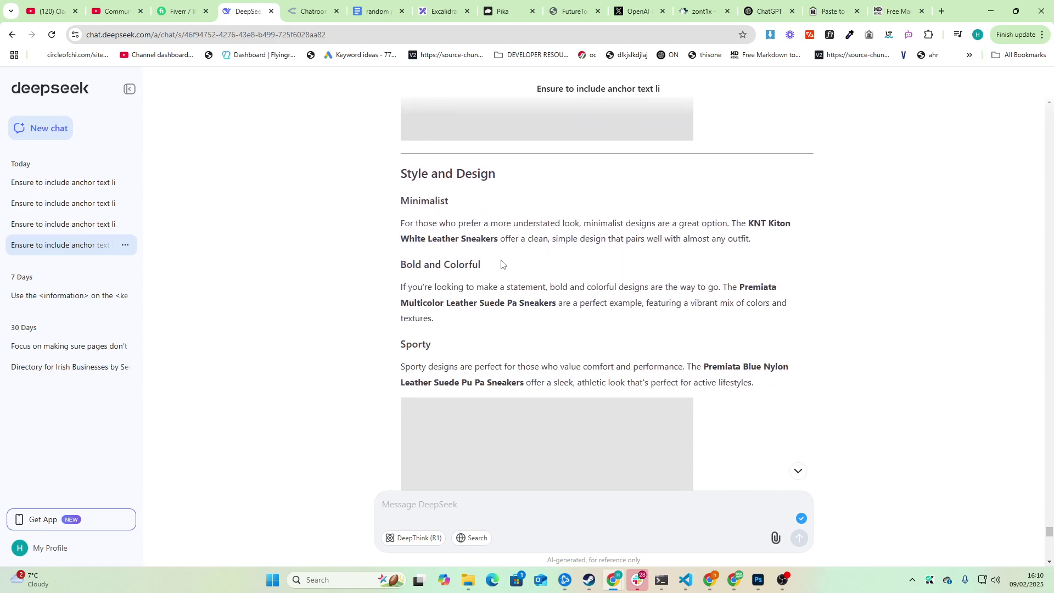
scroll(585, 344, "down", 15)
left_click(406, 435)
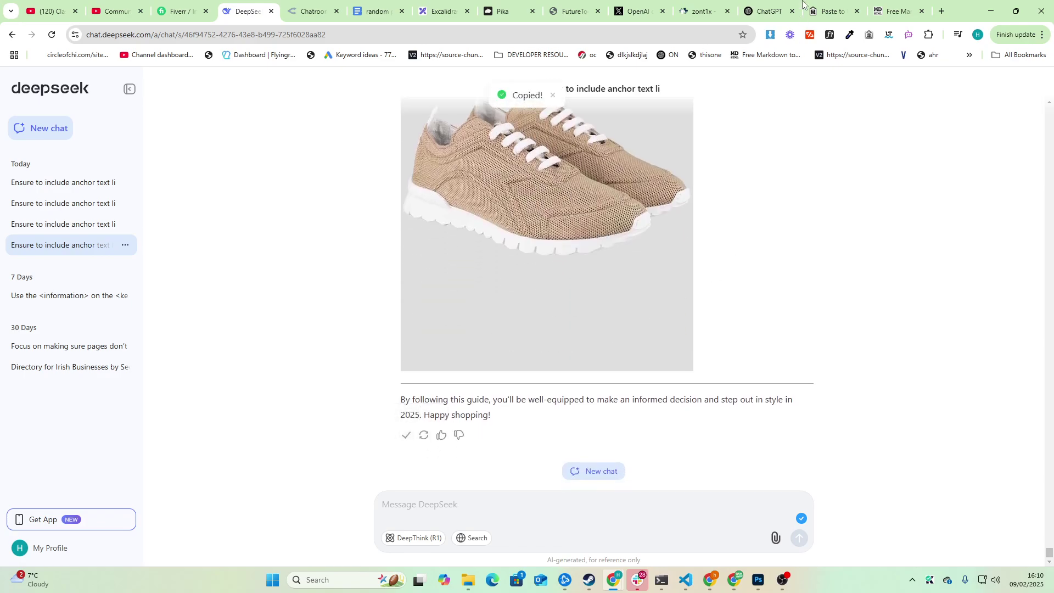
Replace the converter's sample Markdown with the copied sneakers article.
key("ctrl+Tab")
key("ctrl+Tab")
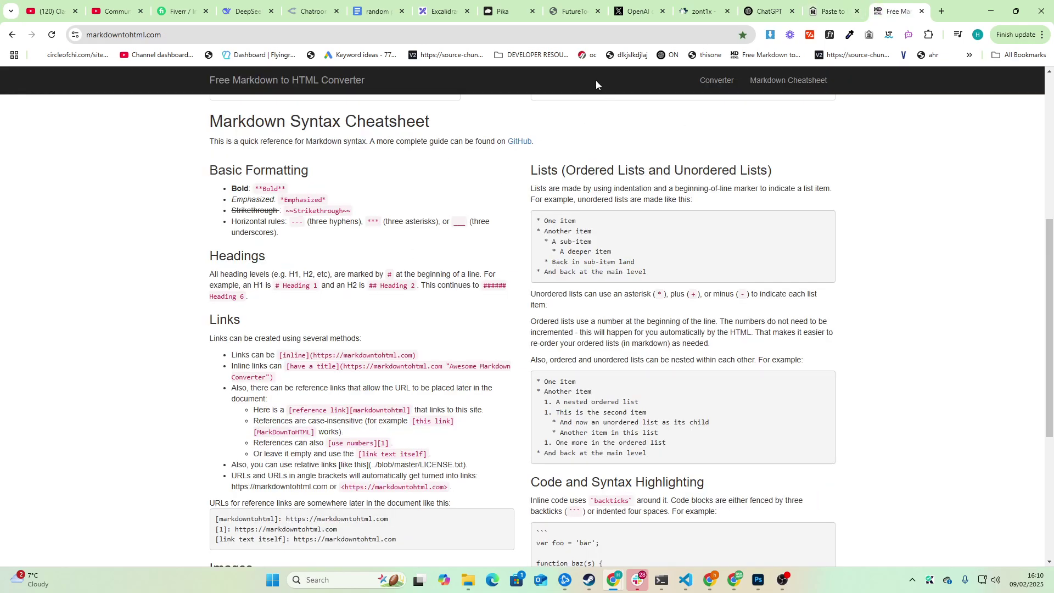
scroll(562, 67, "up", 5)
left_click(328, 240)
key("ctrl+a")
key("ctrl+v")
Check the Markdown source and the rendered HTML preview of the article.
scroll(377, 280, "up", 5)
scroll(385, 275, "down", 5)
scroll(386, 271, "up", 1)
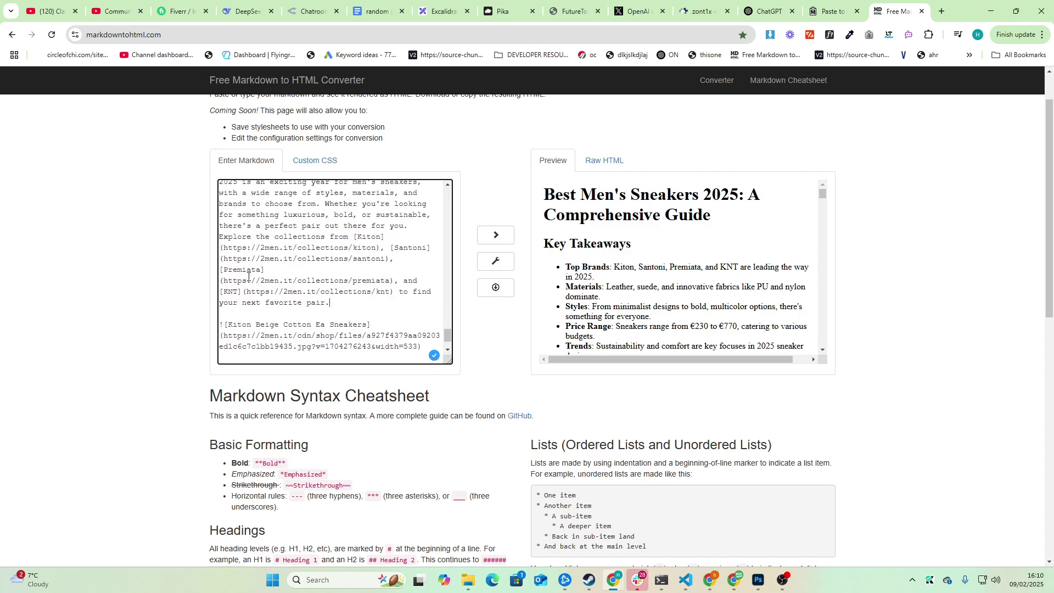
left_click_drag(329, 302, 220, 237)
scroll(755, 211, "down", 3)
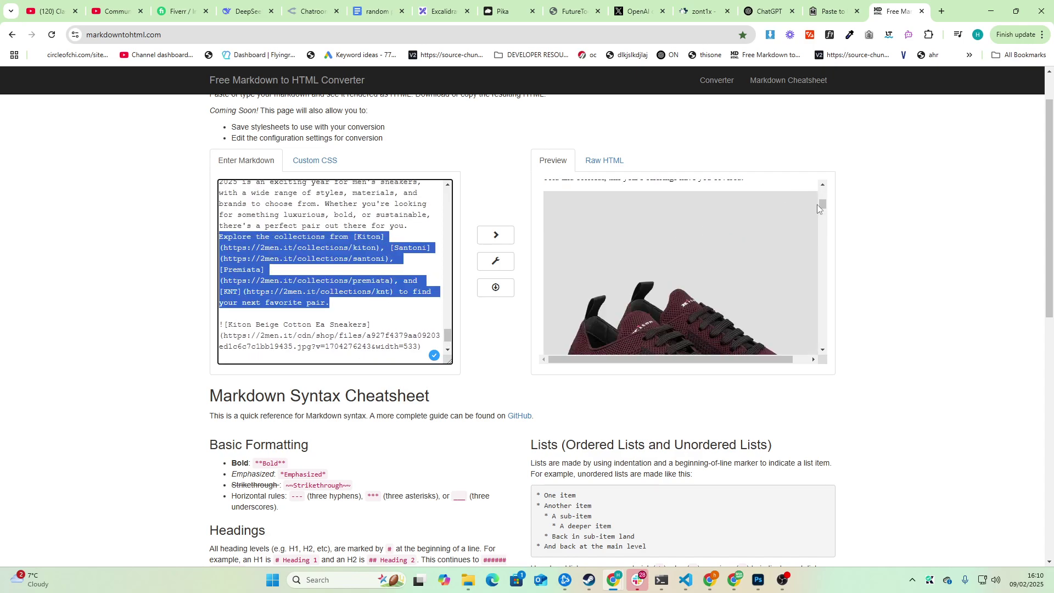
scroll(818, 205, "down", 10)
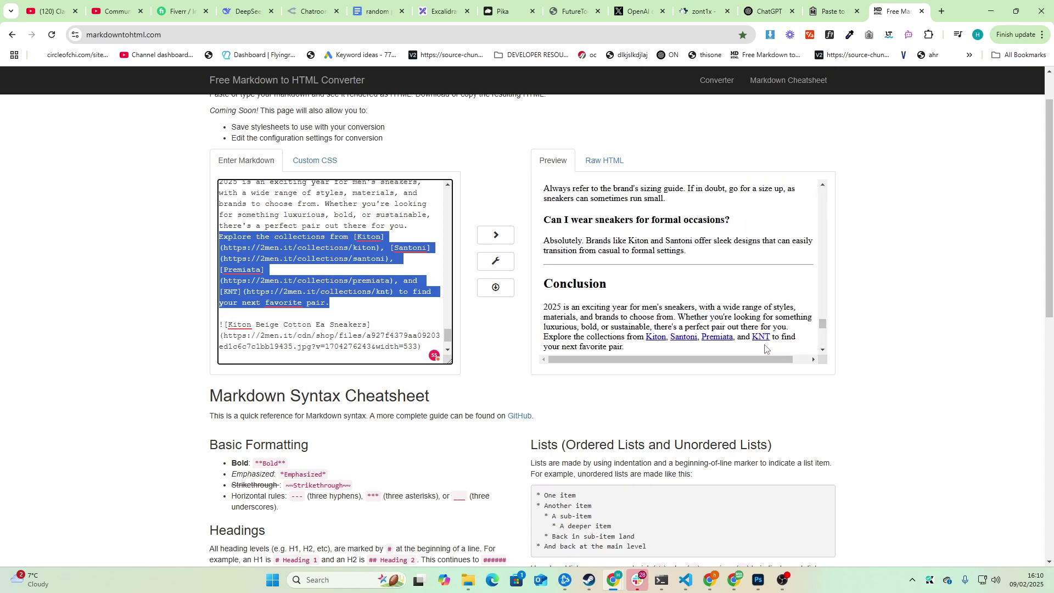
left_click_drag(743, 309, 675, 181)
scroll(809, 286, "up", 2)
scroll(823, 272, "up", 10)
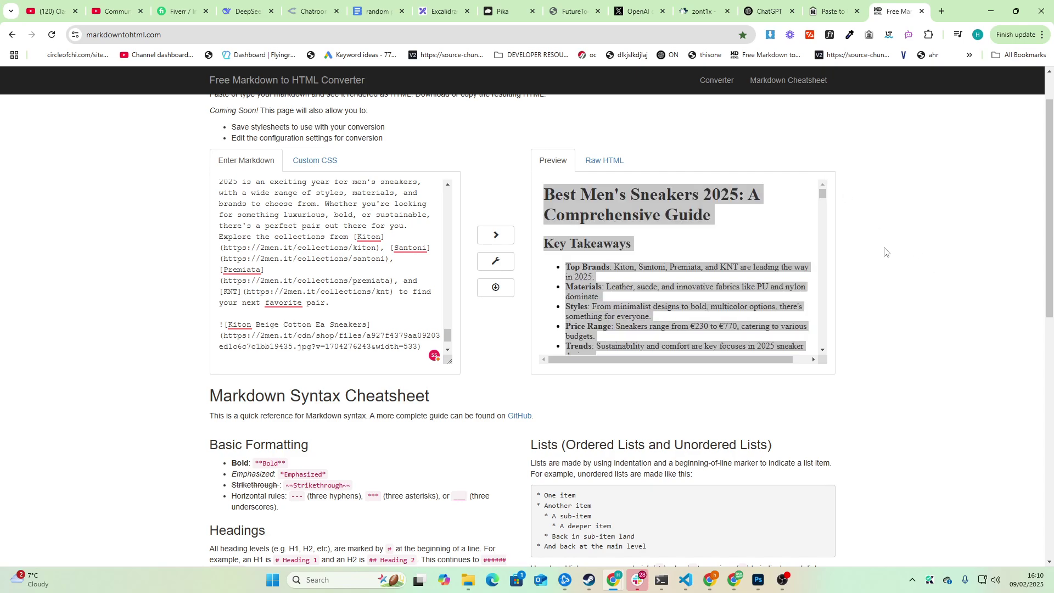
Paste the sneakers article into gptzero.me and scan it, getting an 89% AI score.
left_click(942, 11)
type("GPTZE")
key("Return")
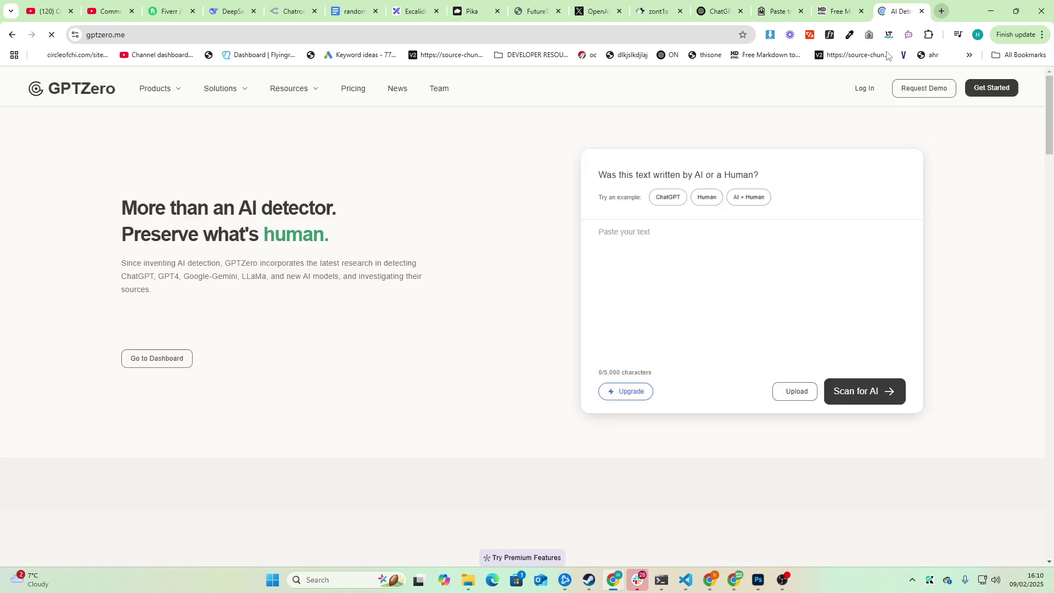
left_click(648, 235)
key("ctrl+v")
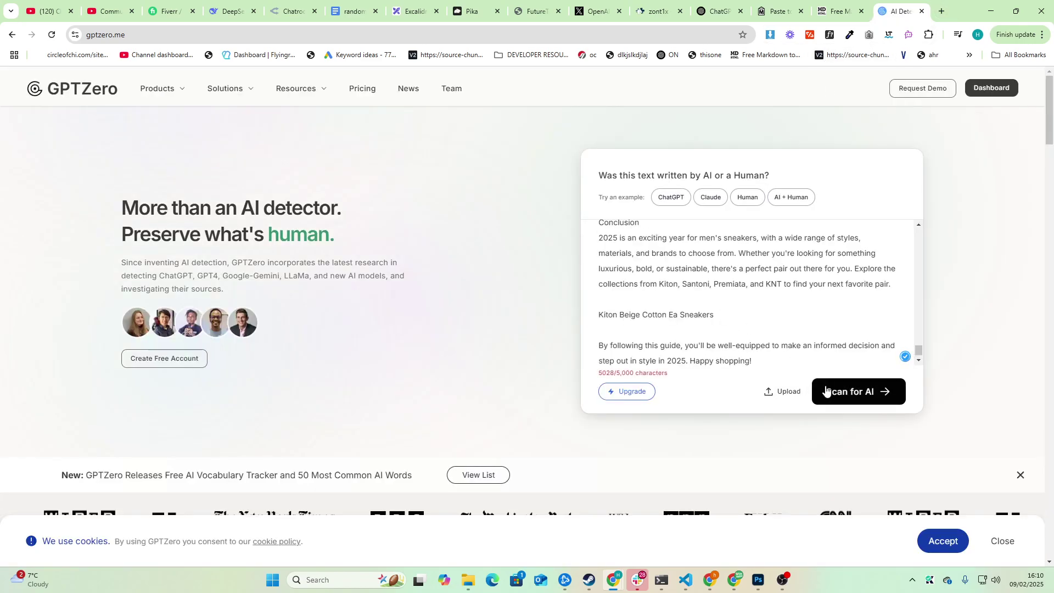
left_click(826, 391)
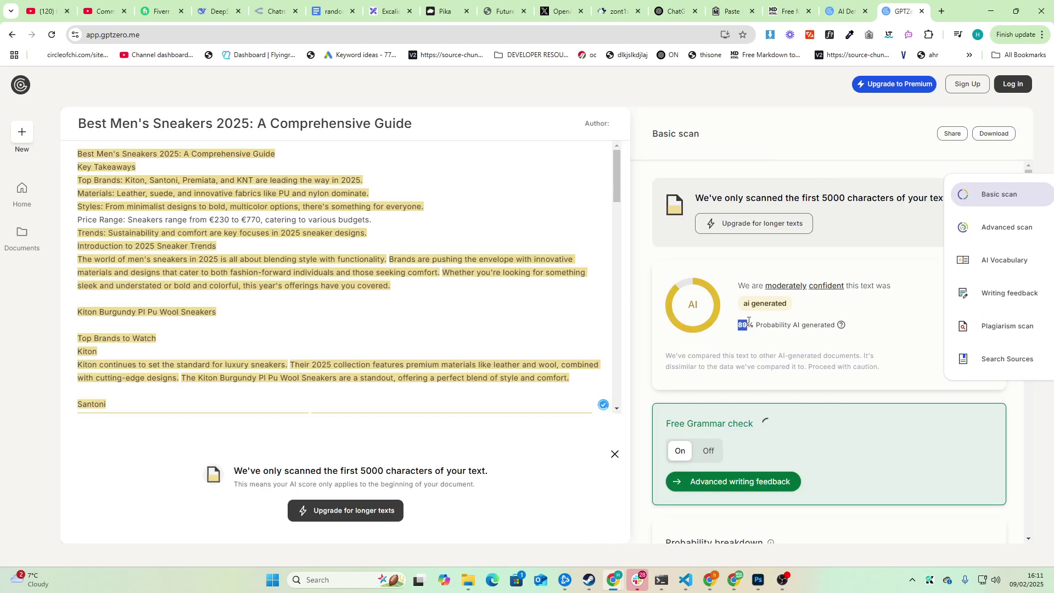
left_click(749, 322)
scroll(587, 236, "down", 15)
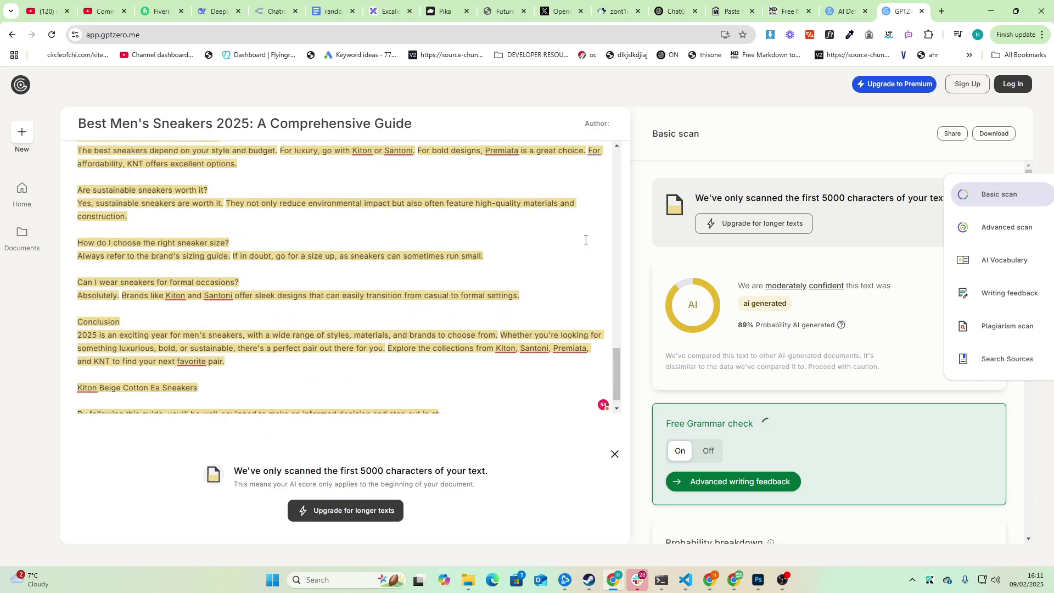
scroll(585, 240, "down", 1)
Back in the random prompt doc, remove the stray backtick typed into 'include'.
left_click(331, 11)
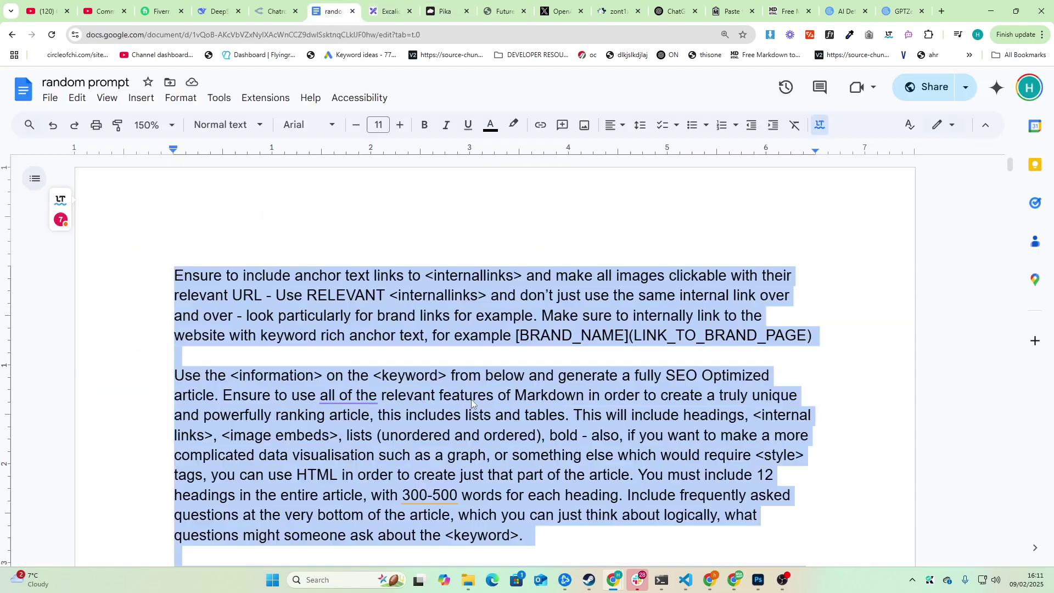
left_click(472, 399)
scroll(472, 395, "down", 12)
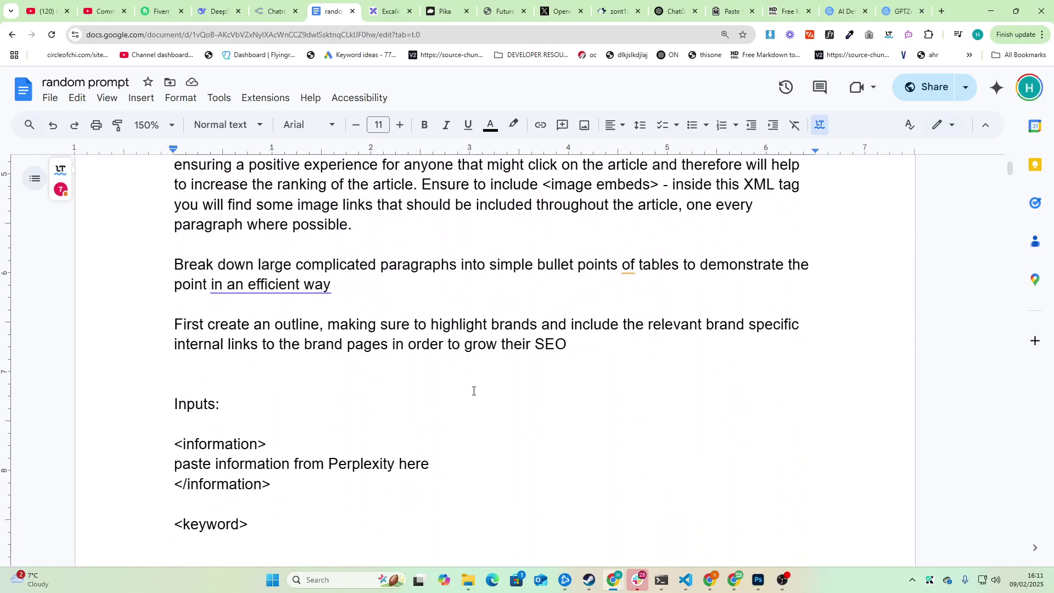
scroll(376, 362, "down", 4)
left_click_drag(412, 353, 253, 168)
left_click(309, 207)
key("ctrl+z")
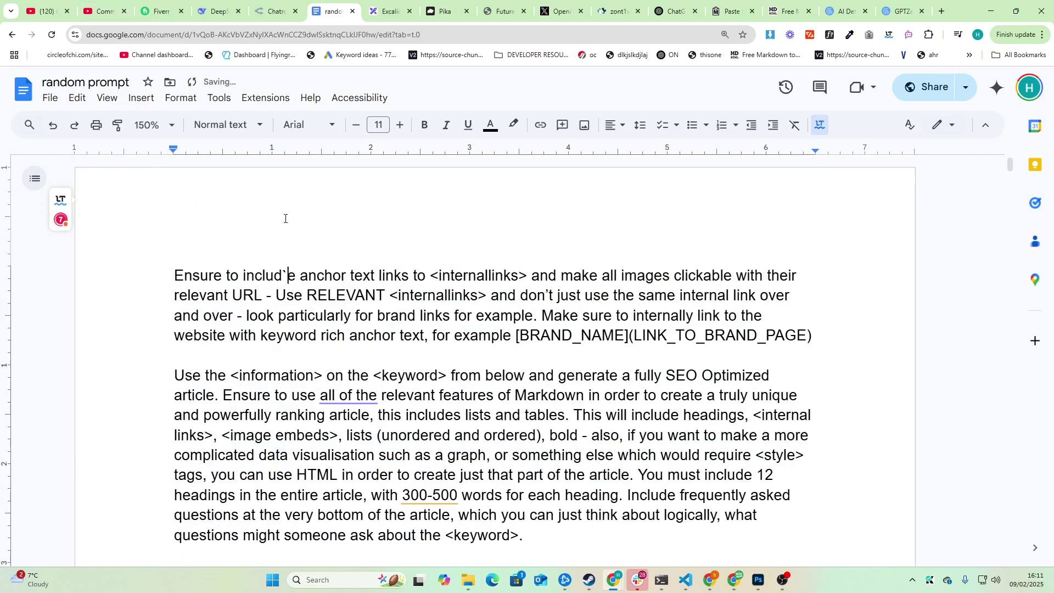
key("BackSpace")
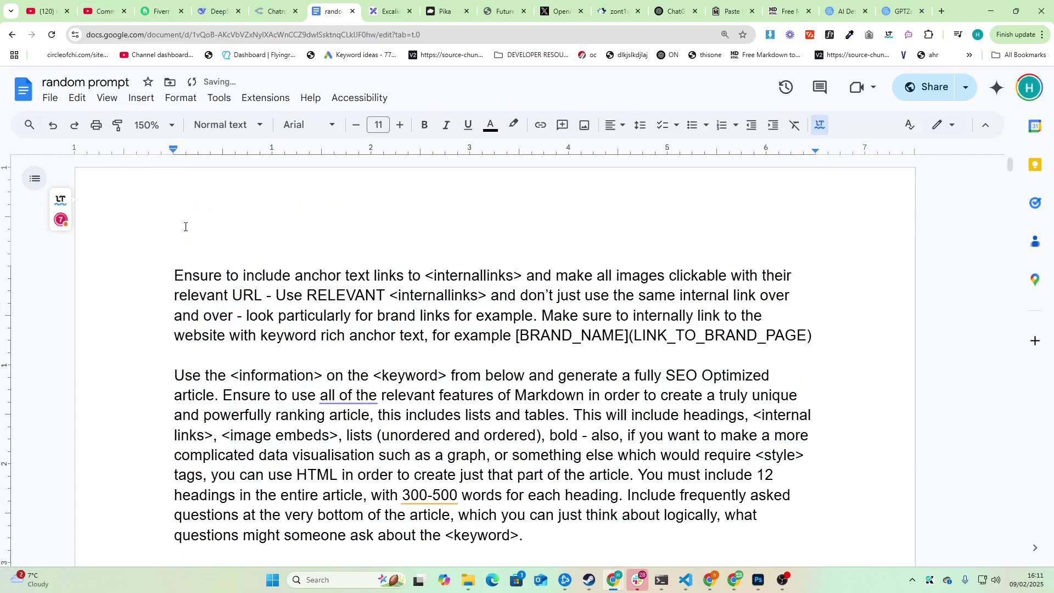
left_click_drag(177, 227, 488, 357)
left_click(516, 355)
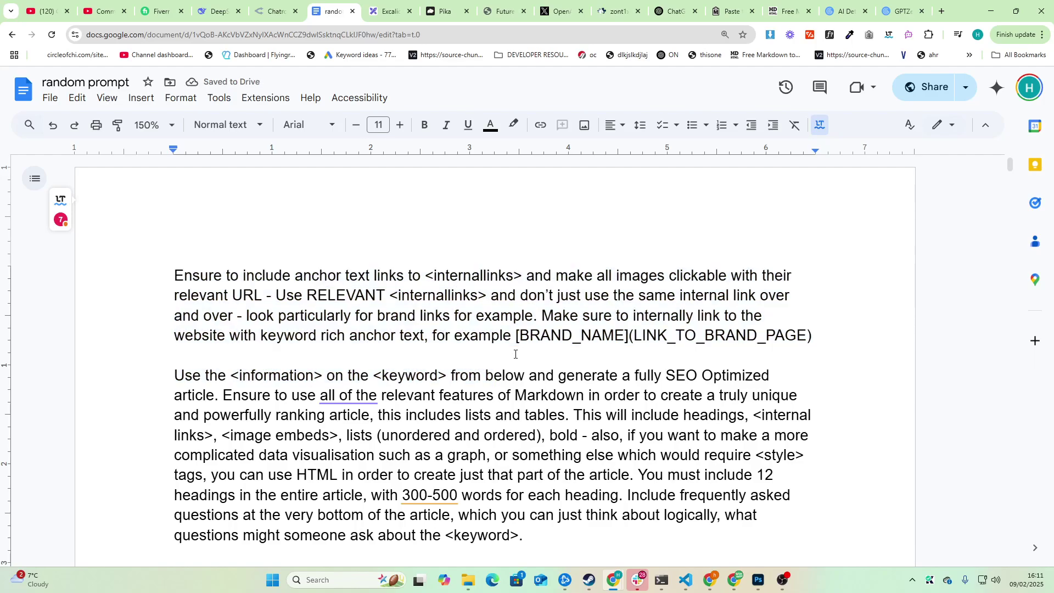